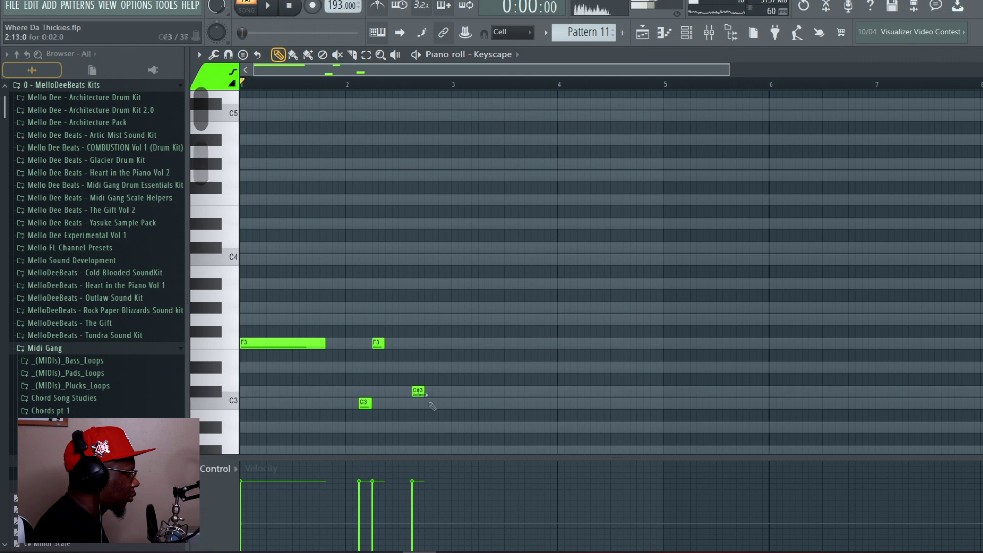
- Play back the low F3, C3 and C#3 phrase across bars 1 and 2 of the Keyscape part
{"action": "key", "text": "space"}
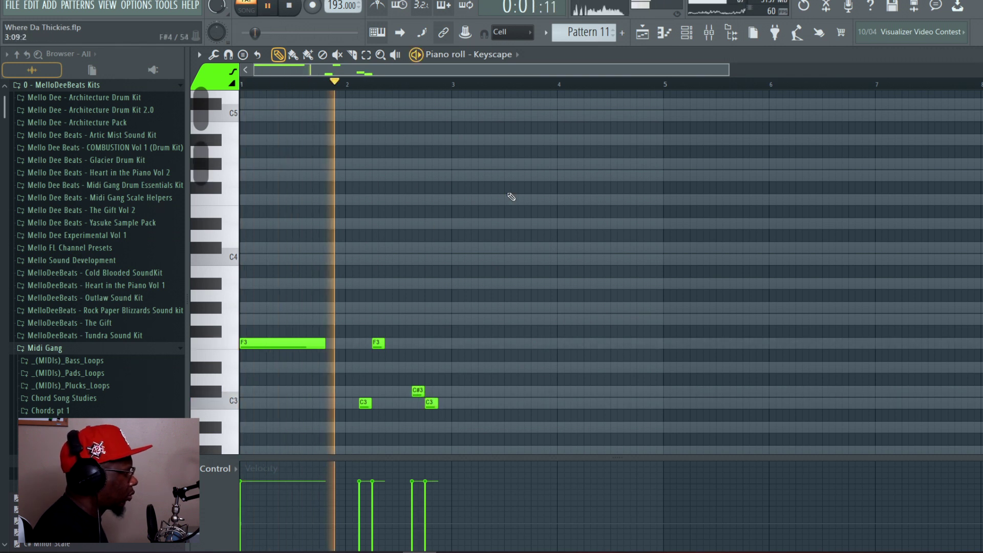
{"action": "key", "text": "space"}
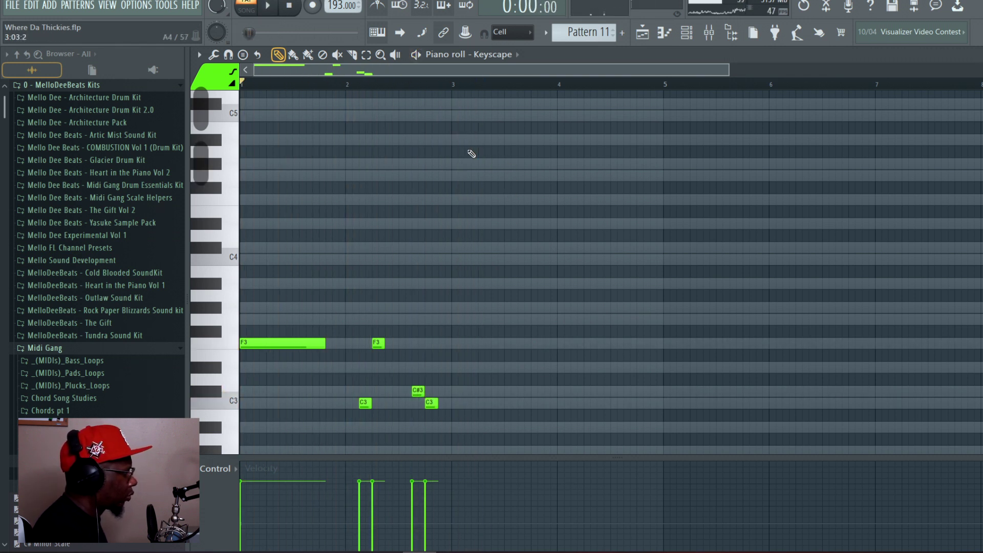
{"action": "scroll", "coordinate": [464, 95], "scroll_direction": "down", "scroll_amount": 1}
{"action": "key", "text": "ctrl+c"}
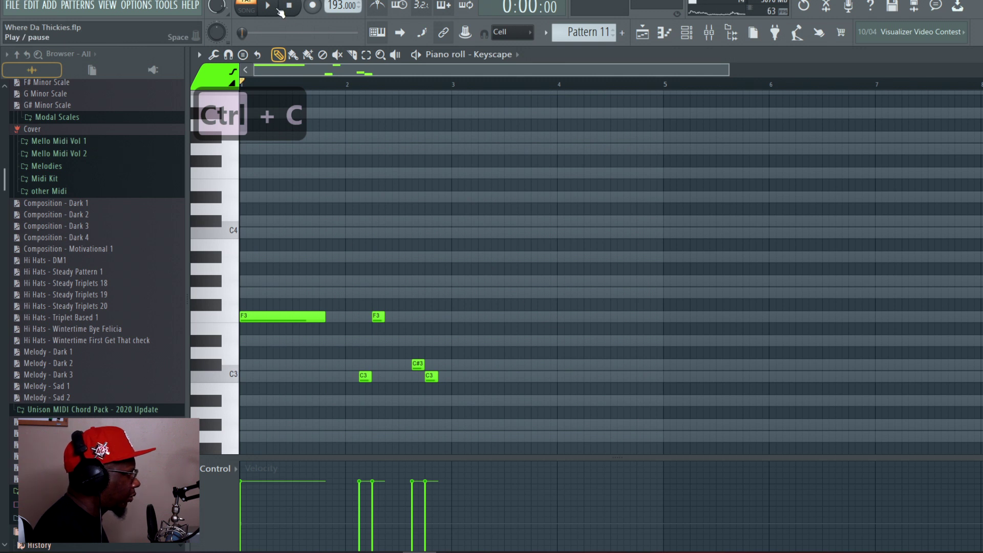
{"action": "left_click", "coordinate": [279, 10]}
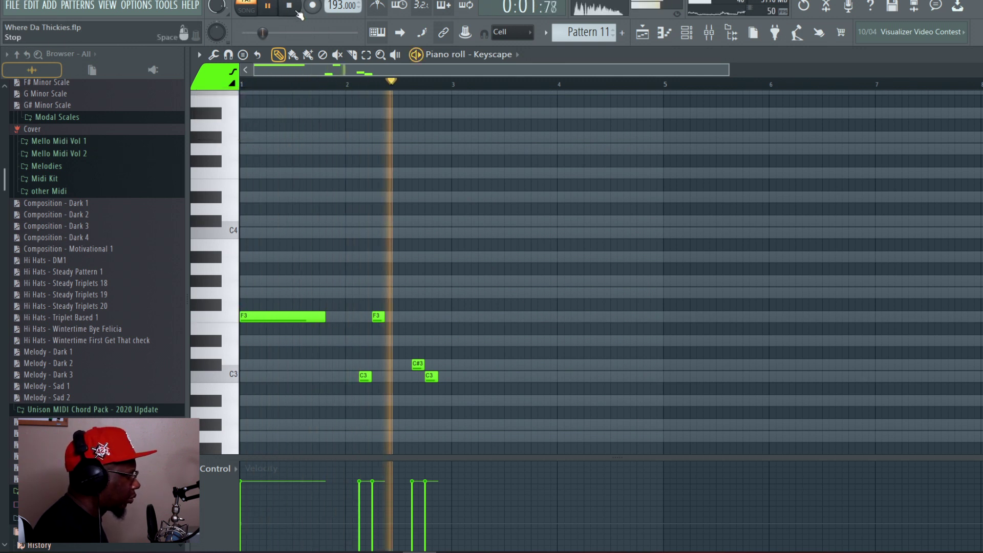
{"action": "left_click", "coordinate": [289, 6]}
- Transpose all notes of the low Keyscape phrase down one octave
{"action": "scroll", "coordinate": [218, 321], "scroll_direction": "up", "scroll_amount": 1}
{"action": "scroll", "coordinate": [225, 308], "scroll_direction": "up", "scroll_amount": 4}
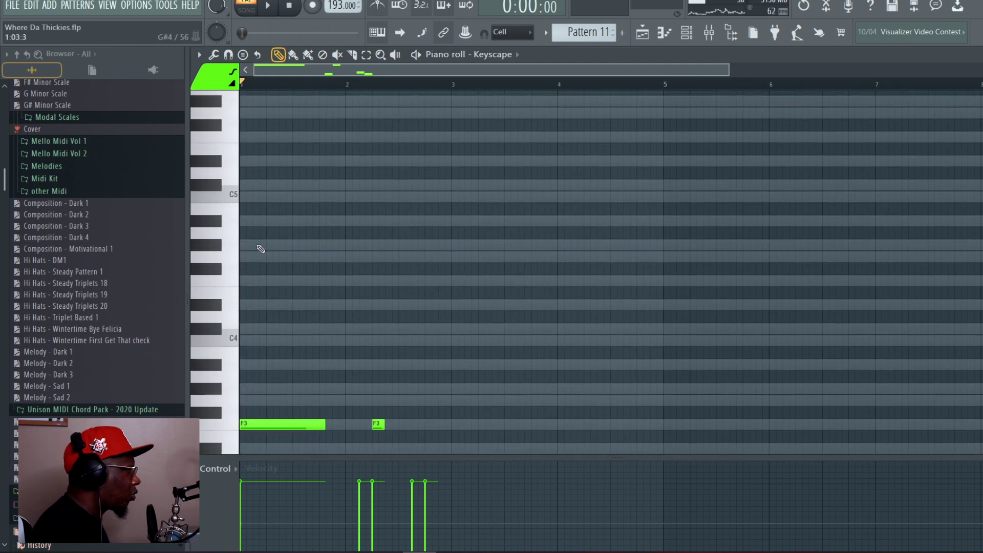
{"action": "scroll", "coordinate": [261, 249], "scroll_direction": "down", "scroll_amount": 3}
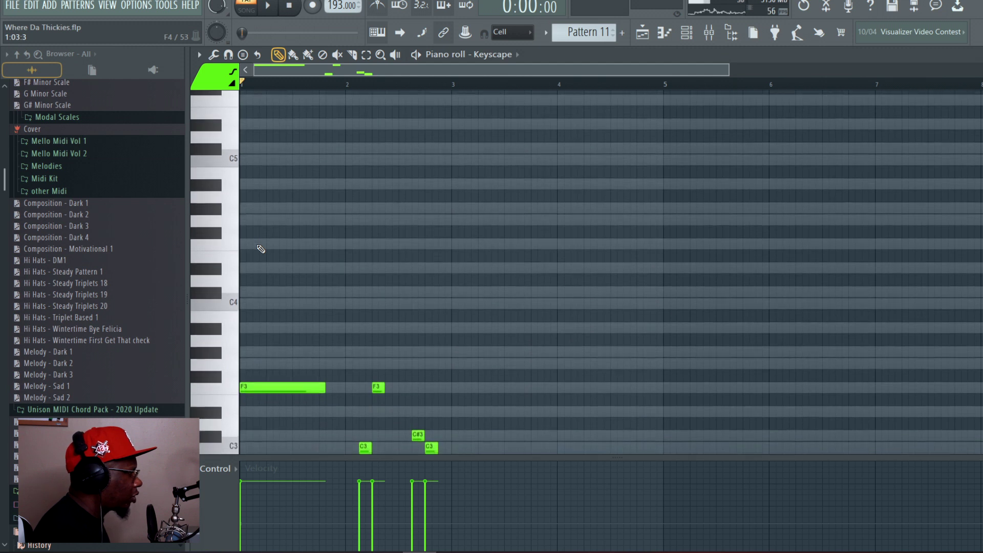
{"action": "scroll", "coordinate": [260, 249], "scroll_direction": "up", "scroll_amount": 1}
{"action": "scroll", "coordinate": [261, 249], "scroll_direction": "up", "scroll_amount": 2}
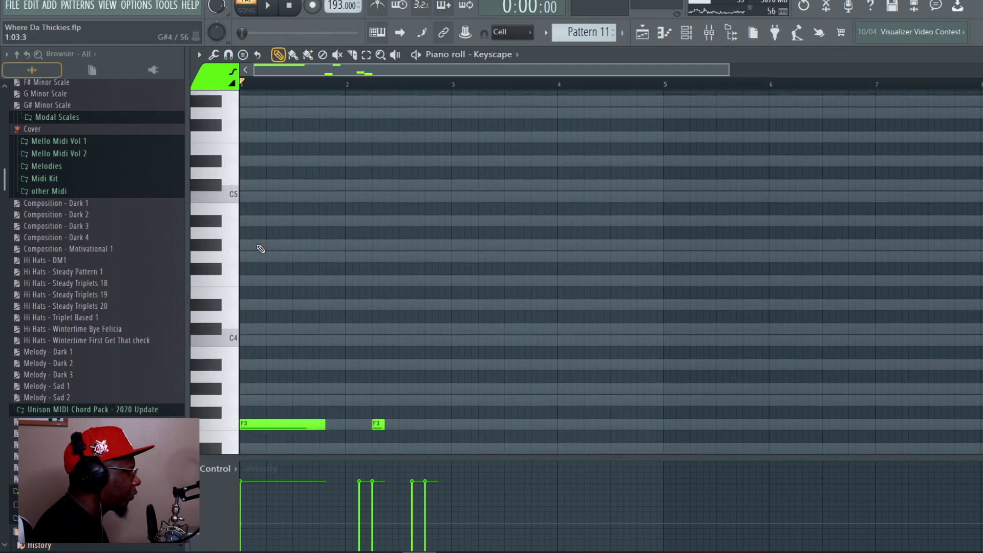
{"action": "scroll", "coordinate": [391, 404], "scroll_direction": "up", "scroll_amount": 2}
{"action": "scroll", "coordinate": [391, 404], "scroll_direction": "down", "scroll_amount": 3}
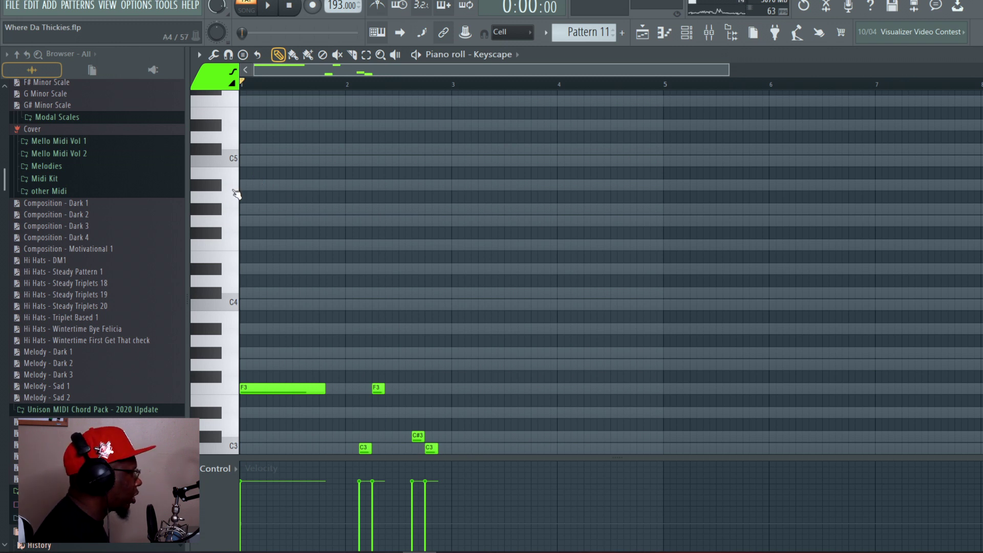
{"action": "key", "text": "ctrl+Down"}
{"action": "key", "text": "ctrl+Down"}
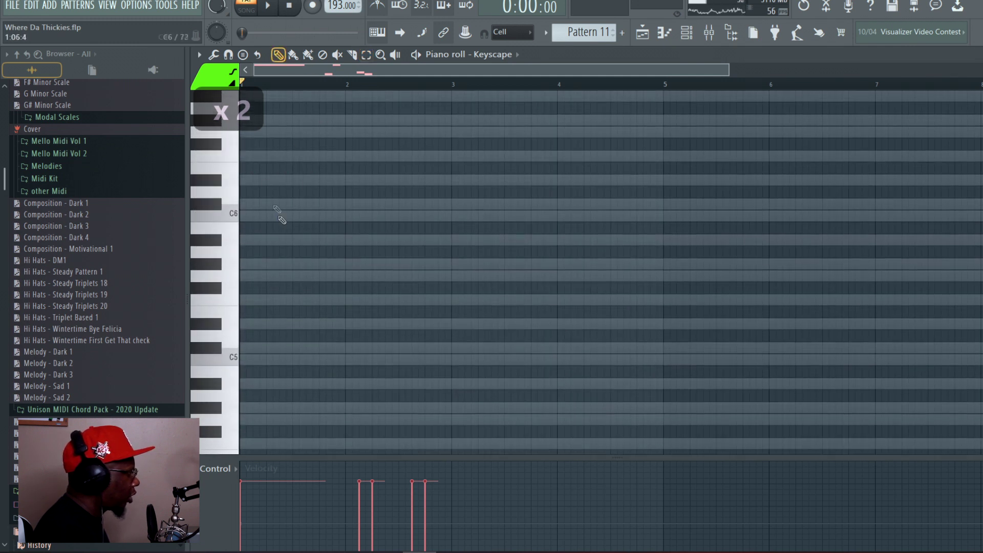
- Add a one-bar F5 note at bar 1 and a G#5 starting on step 3 that ends with the bar
{"action": "left_click", "coordinate": [241, 300]}
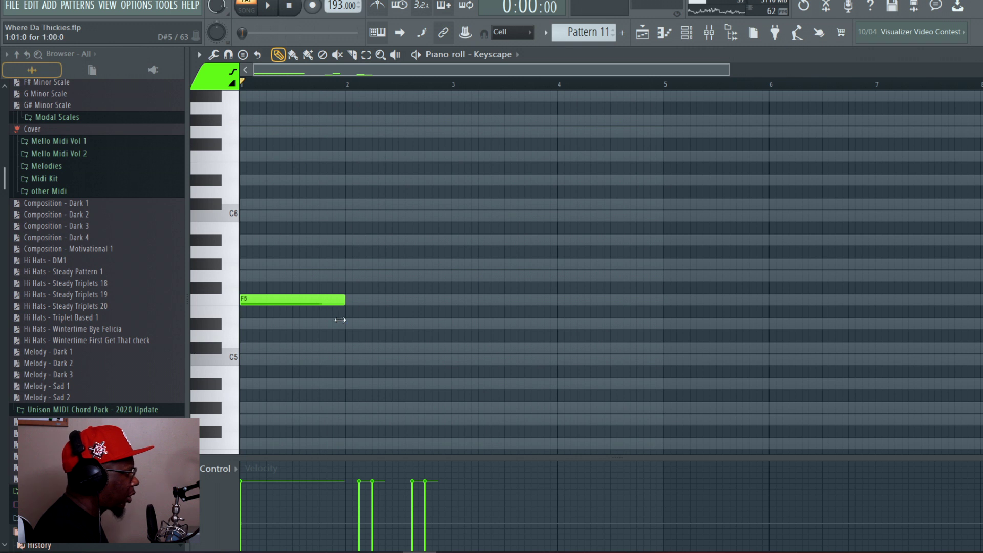
{"action": "left_click", "coordinate": [276, 241]}
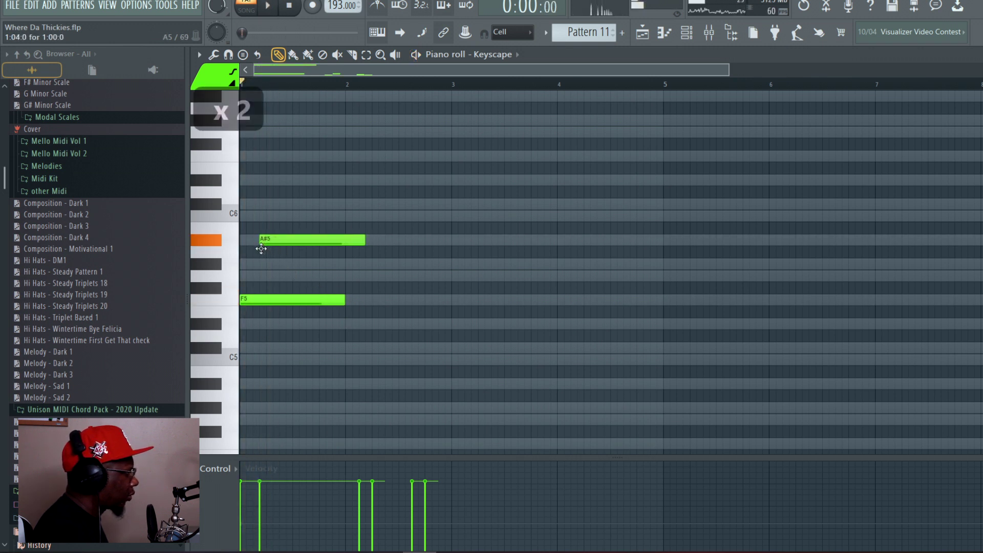
{"action": "left_click_drag", "start_coordinate": [253, 253], "coordinate": [256, 267]}
{"action": "key", "text": "space"}
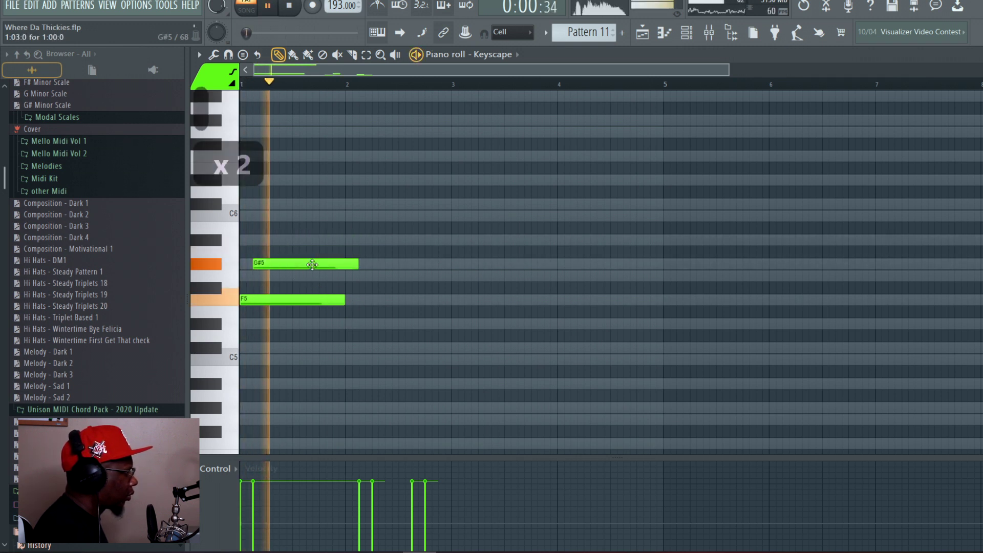
{"action": "left_click_drag", "start_coordinate": [360, 265], "coordinate": [346, 264]}
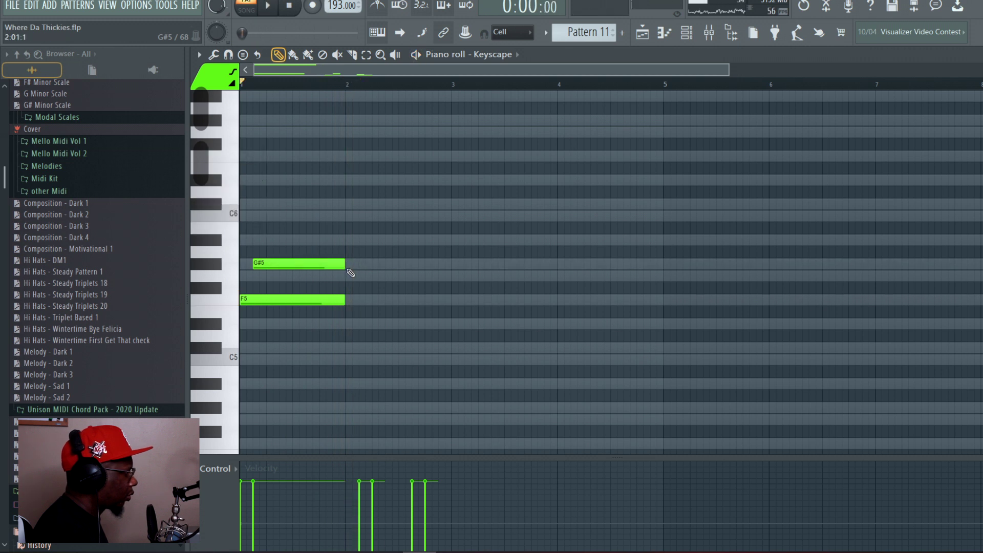
{"action": "key", "text": "space"}
- Add C6 and F5 notes filling bar 2, and duplicate the two-bar Keyscape phrase
{"action": "left_click_drag", "start_coordinate": [347, 241], "coordinate": [350, 216]}
{"action": "key", "text": "space"}
{"action": "left_click_drag", "start_coordinate": [437, 215], "coordinate": [450, 215]}
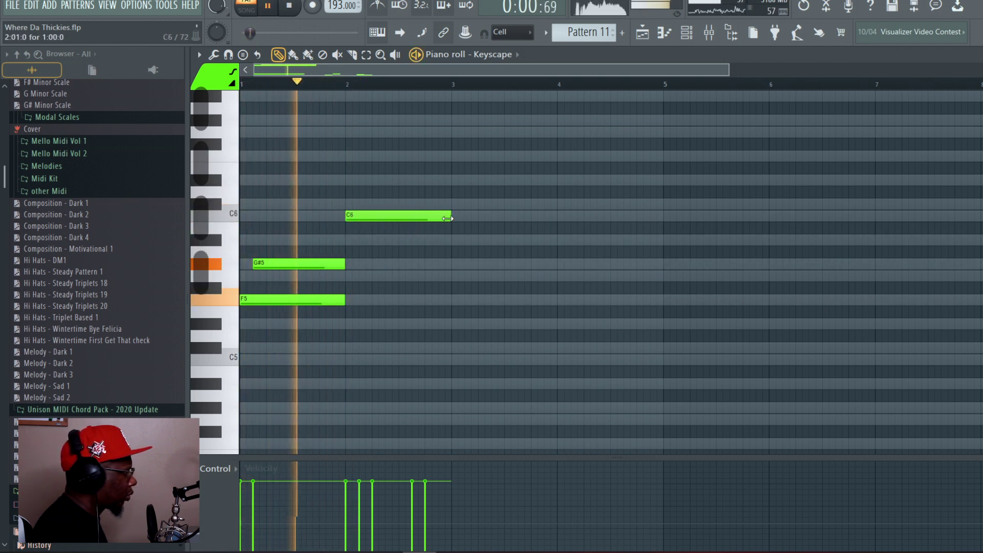
{"action": "left_click", "coordinate": [353, 301]}
{"action": "left_click_drag", "start_coordinate": [351, 303], "coordinate": [346, 301]}
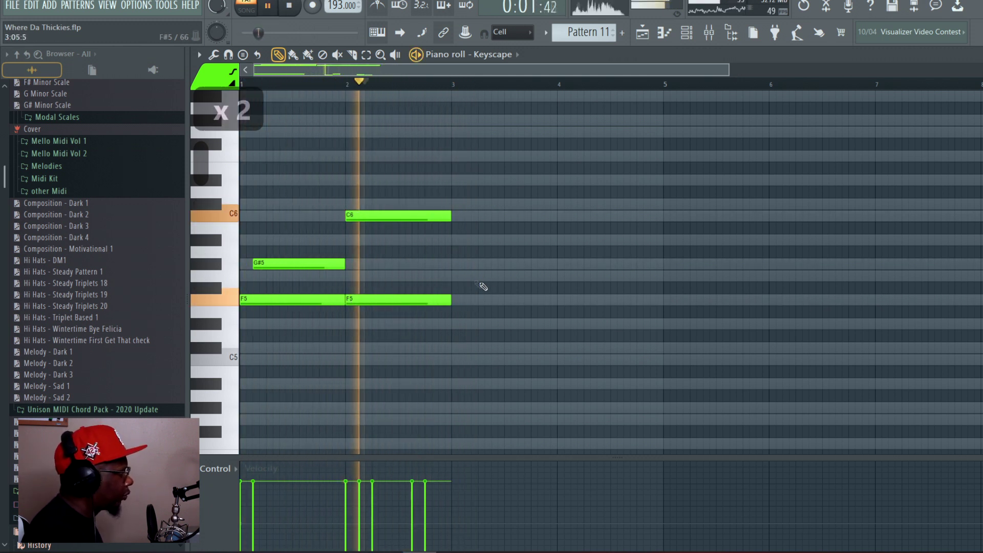
{"action": "key", "text": "space"}
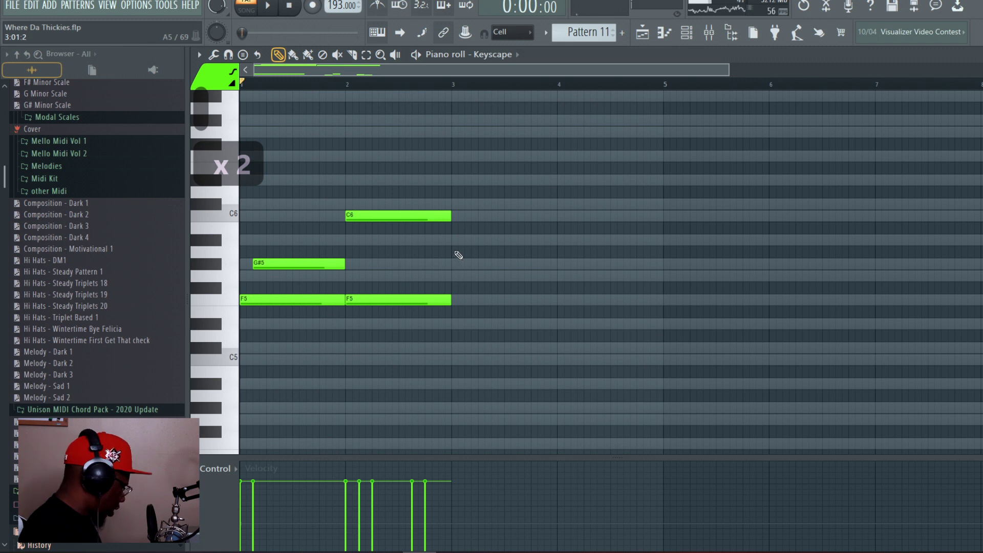
{"action": "key", "text": "ctrl+b"}
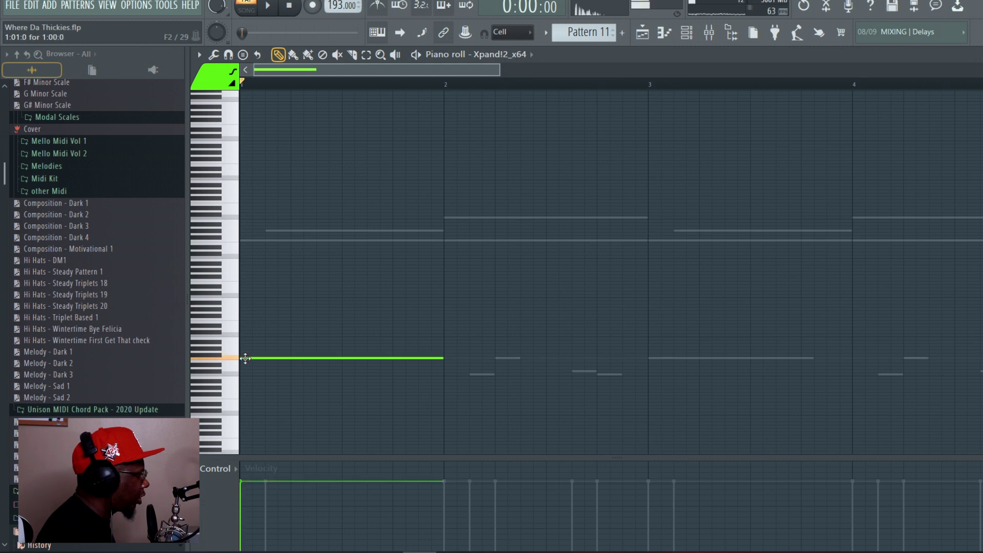
- In the Xpand!2_x64 part, make the F5 note two bars long, add a matching F7 at bar 1, and play them back
{"action": "scroll", "coordinate": [559, 263], "scroll_direction": "up", "scroll_amount": 3}
{"action": "mouse_move", "coordinate": [444, 290]}
{"action": "left_mouse_down"}
{"action": "mouse_move", "coordinate": [647, 290]}
{"action": "mouse_move", "coordinate": [445, 290]}
{"action": "left_mouse_up"}
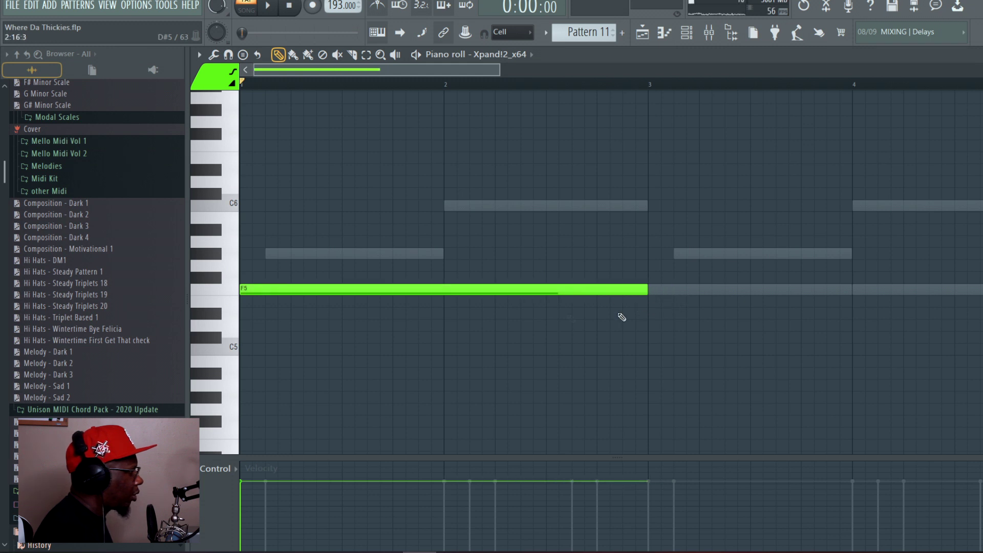
{"action": "scroll", "coordinate": [339, 285], "scroll_direction": "up", "scroll_amount": 6}
{"action": "scroll", "coordinate": [284, 282], "scroll_direction": "up", "scroll_amount": 3}
{"action": "left_click", "coordinate": [240, 324]}
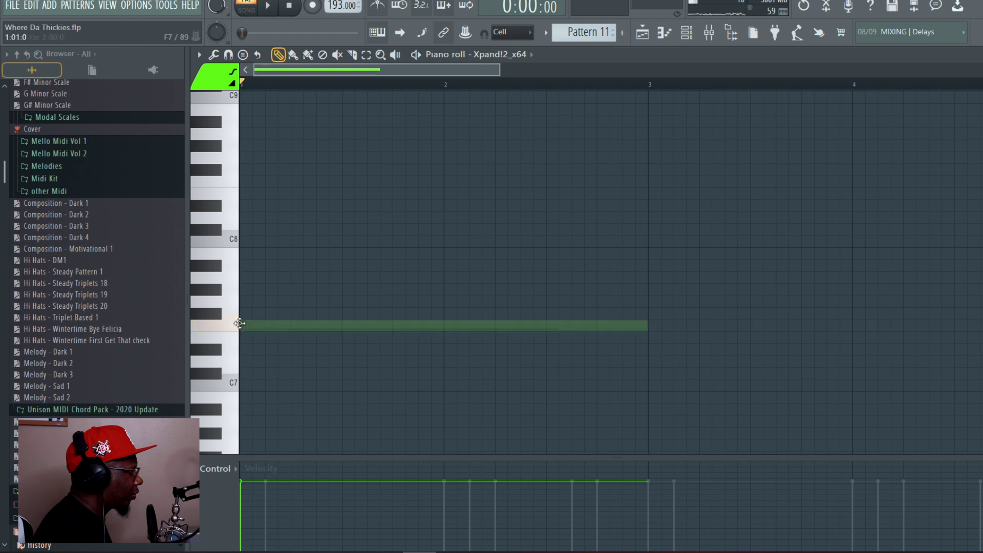
{"action": "scroll", "coordinate": [420, 333], "scroll_direction": "down", "scroll_amount": 7}
{"action": "key", "text": "space"}
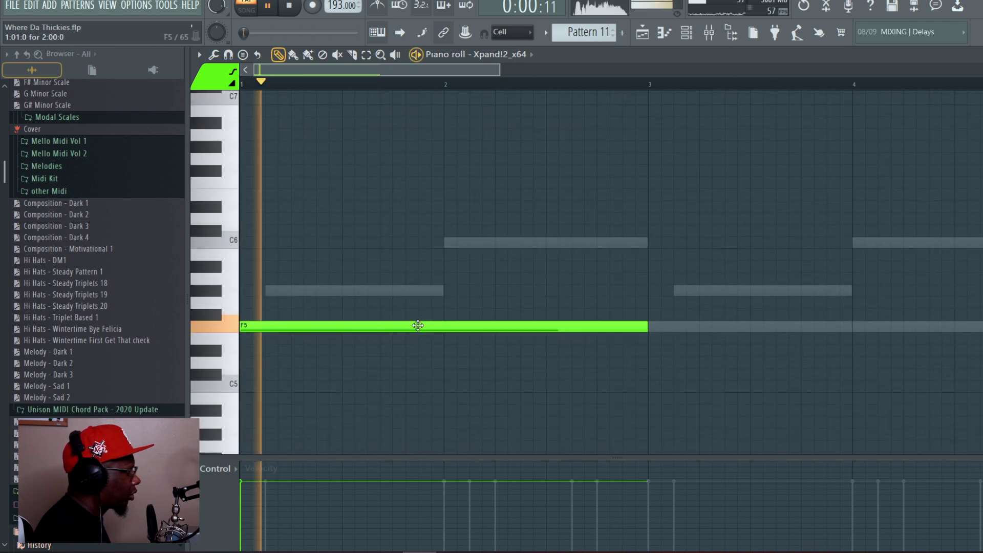
{"action": "scroll", "coordinate": [461, 324], "scroll_direction": "up", "scroll_amount": 2}
{"action": "key", "text": "space"}
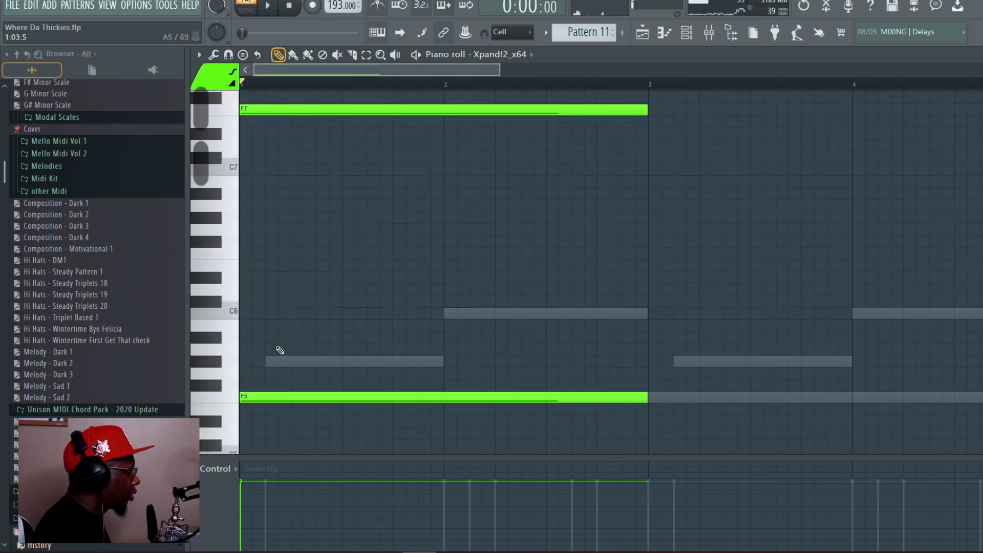
- Add a two-bar C6 note between F5 and F7, and try out a G#5 before removing it
{"action": "left_click", "coordinate": [246, 373]}
{"action": "left_click", "coordinate": [241, 357]}
{"action": "left_click_drag", "start_coordinate": [241, 356], "coordinate": [244, 306]}
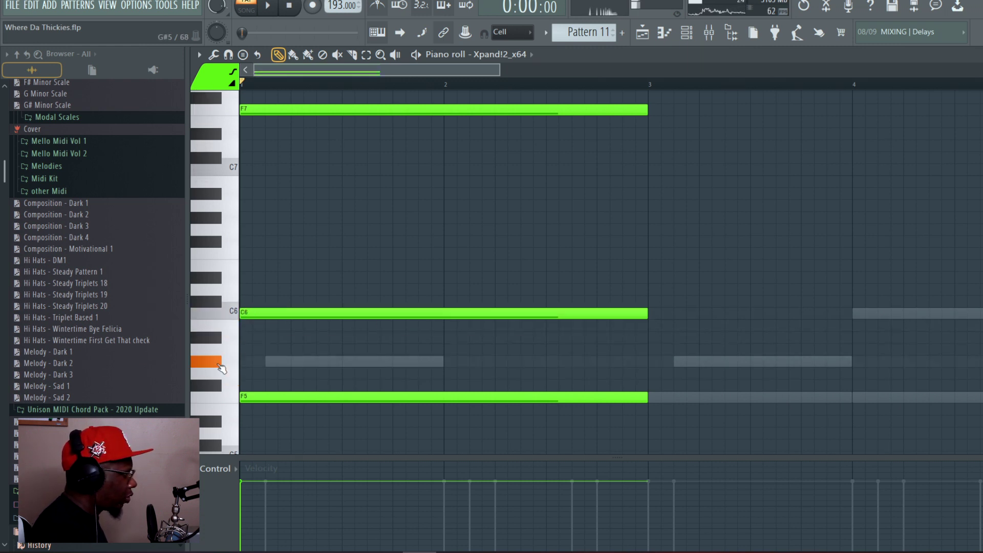
{"action": "left_click", "coordinate": [252, 361]}
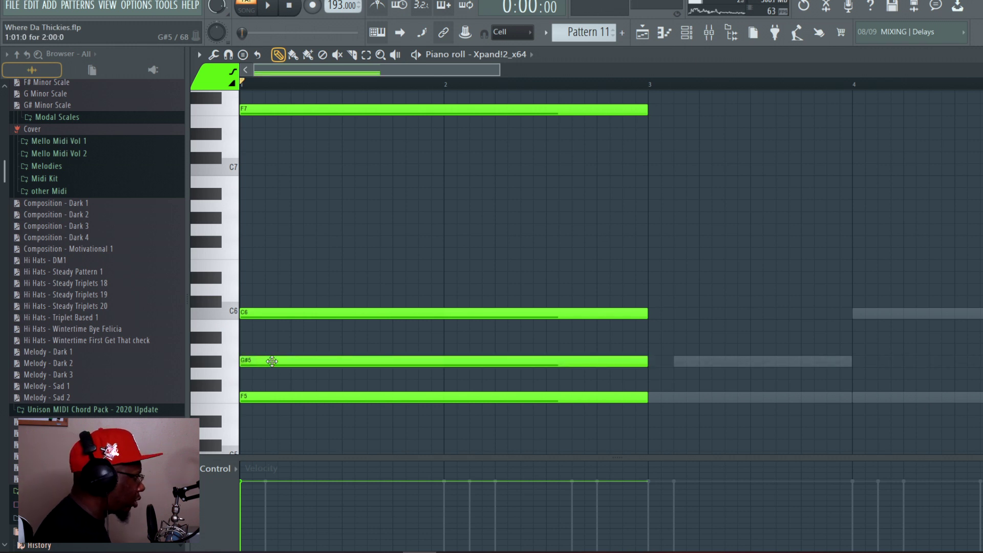
{"action": "right_click", "coordinate": [273, 361]}
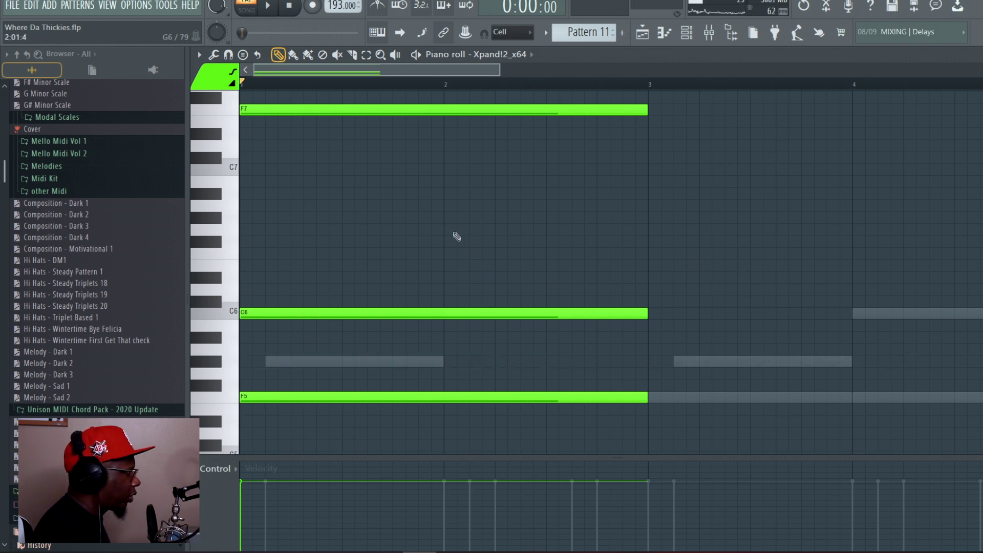
- Duplicate the two-bar Xpand!2_x64 chord three times to fill eight bars
{"action": "key", "text": "ctrl+b"}
{"action": "key", "text": "ctrl+b"}
{"action": "key", "text": "ctrl+b"}
- Place an F7 note at the start of the Xpand!2_x64 #2 part and shorten it to a fraction of a bar
{"action": "key", "text": "F6"}
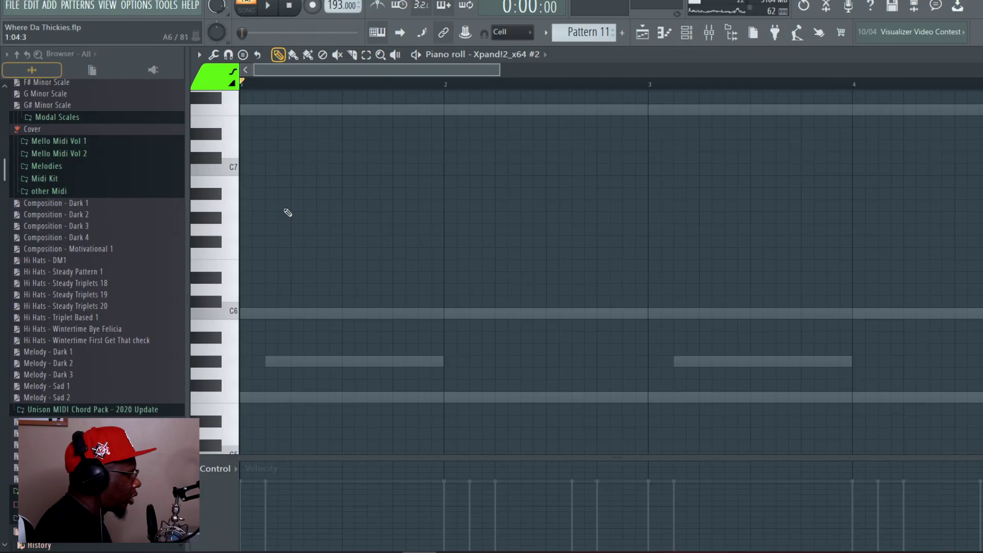
{"action": "scroll", "coordinate": [288, 175], "scroll_direction": "up", "scroll_amount": 3}
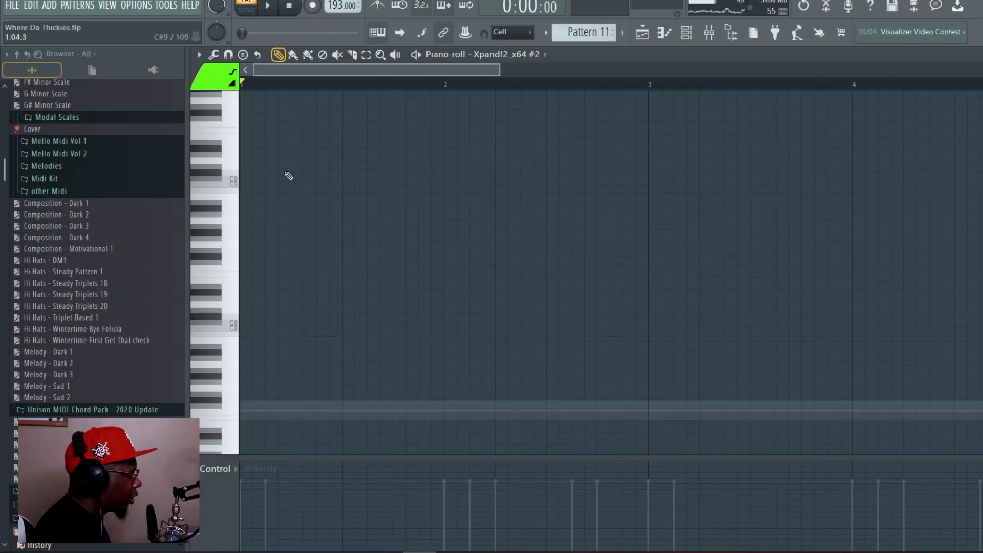
{"action": "scroll", "coordinate": [288, 176], "scroll_direction": "up", "scroll_amount": 4}
{"action": "left_click", "coordinate": [246, 289]}
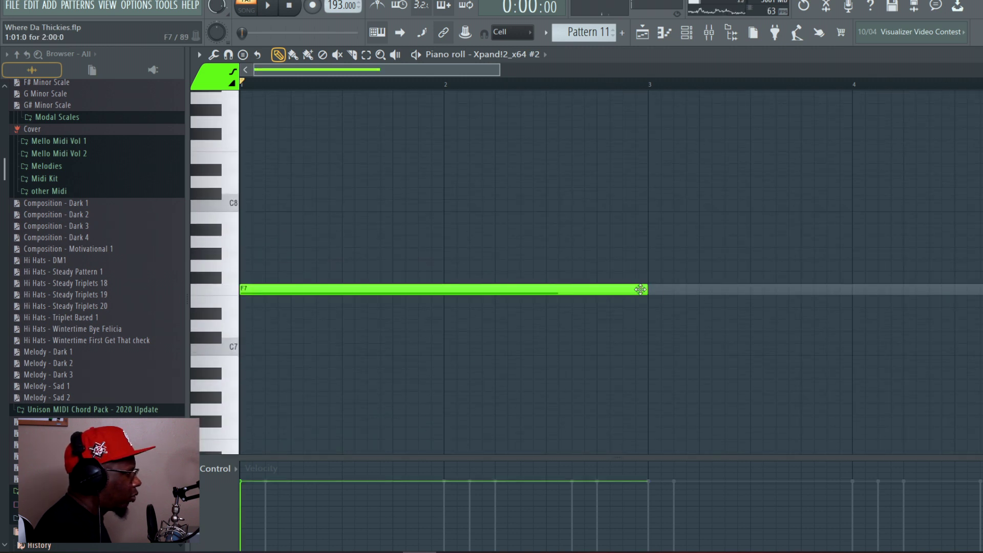
{"action": "left_click_drag", "start_coordinate": [643, 290], "coordinate": [299, 287]}
{"action": "scroll", "coordinate": [275, 303], "scroll_direction": "down", "scroll_amount": 5}
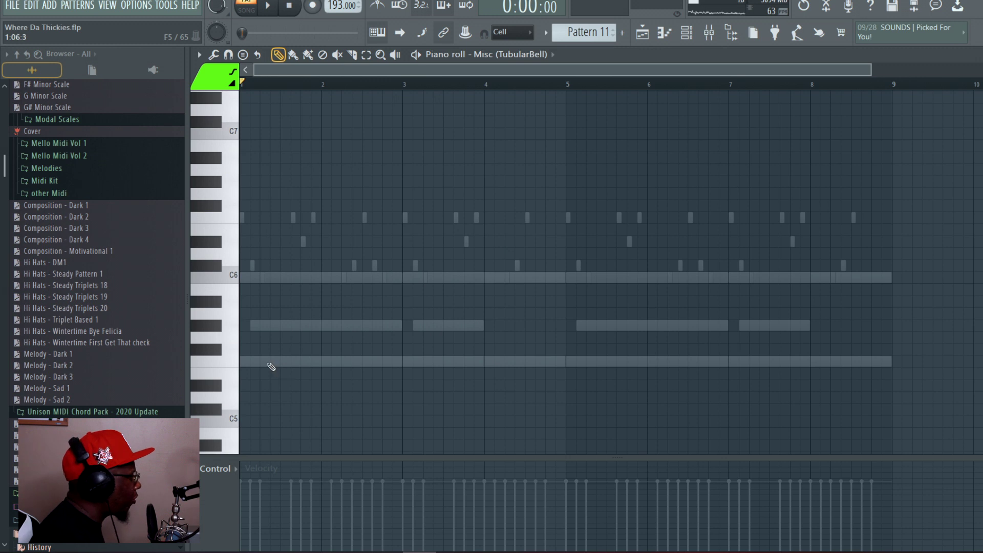
- In the Misc (TubularBell) part, add a two-bar F5 at bar 1 and another F5 from bar 3 to the middle of bar 4
{"action": "left_click", "coordinate": [250, 365]}
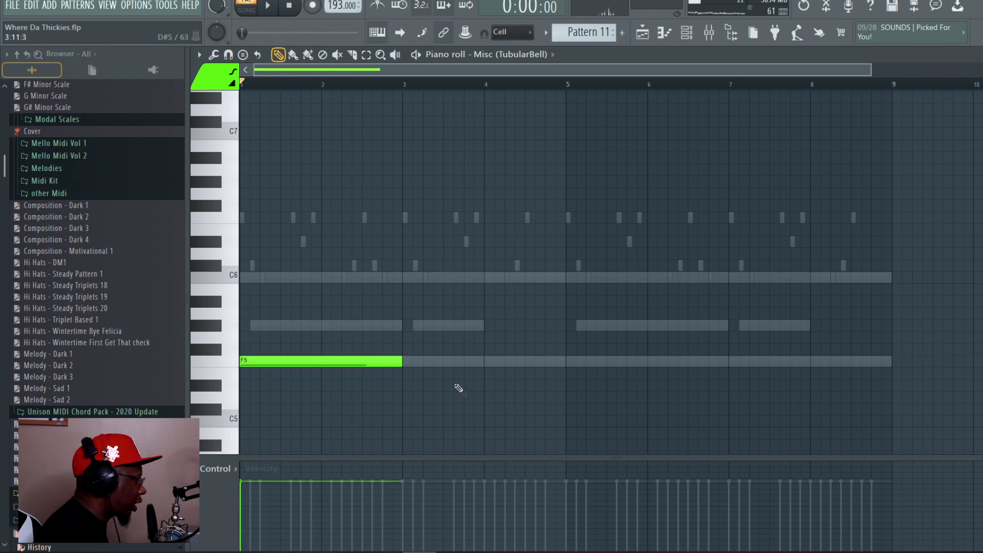
{"action": "key", "text": "space"}
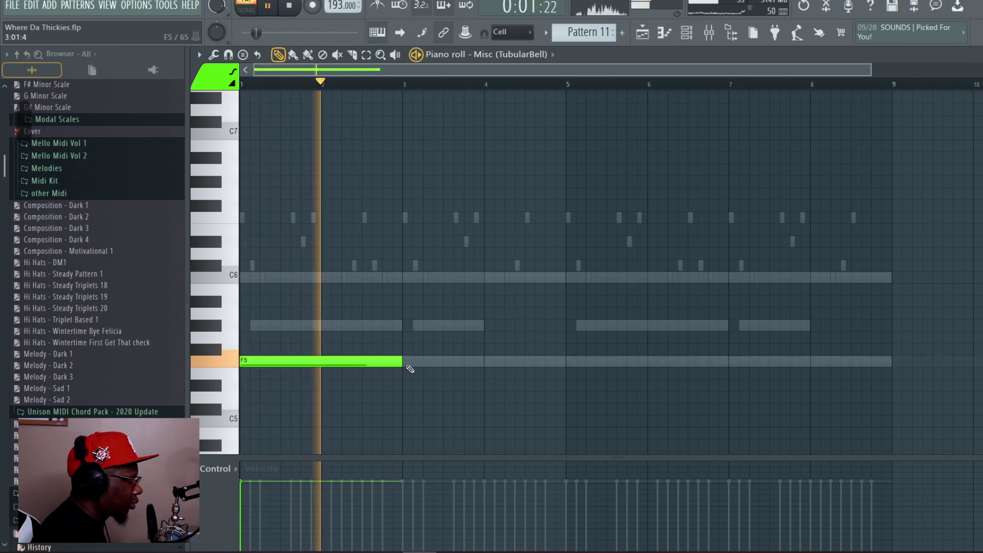
{"action": "left_click", "coordinate": [406, 363]}
{"action": "left_click_drag", "start_coordinate": [567, 366], "coordinate": [529, 373]}
{"action": "key", "text": "space"}
- Add a D#5 note filling the second half of bar 4, check it in playback, and duplicate the four-bar TubularBell phrase
{"action": "left_click", "coordinate": [527, 385]}
{"action": "key", "text": "space"}
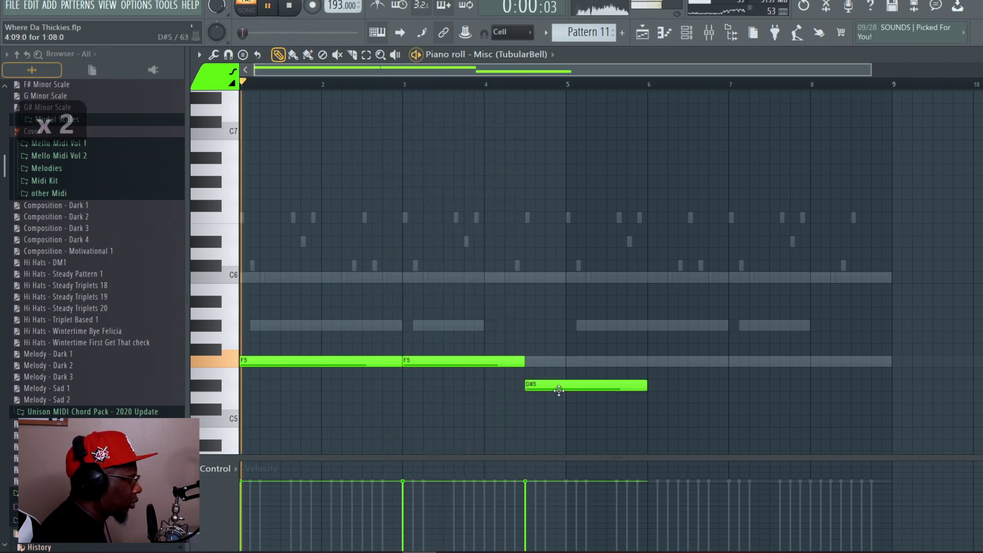
{"action": "left_click_drag", "start_coordinate": [648, 391], "coordinate": [566, 393]}
{"action": "scroll", "coordinate": [588, 367], "scroll_direction": "down", "scroll_amount": 5}
{"action": "scroll", "coordinate": [589, 367], "scroll_direction": "up", "scroll_amount": 2}
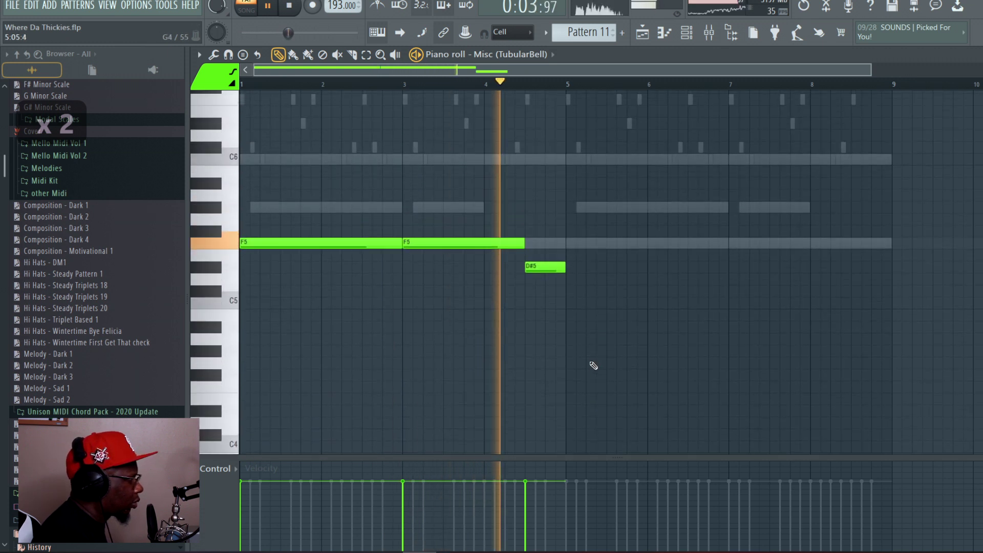
{"action": "key", "text": "space"}
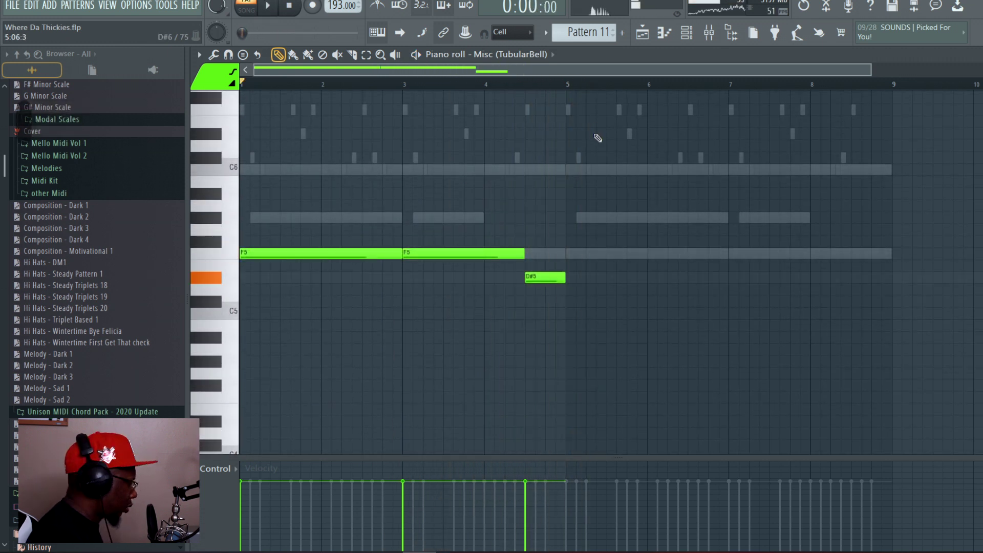
{"action": "key", "text": "ctrl+b"}
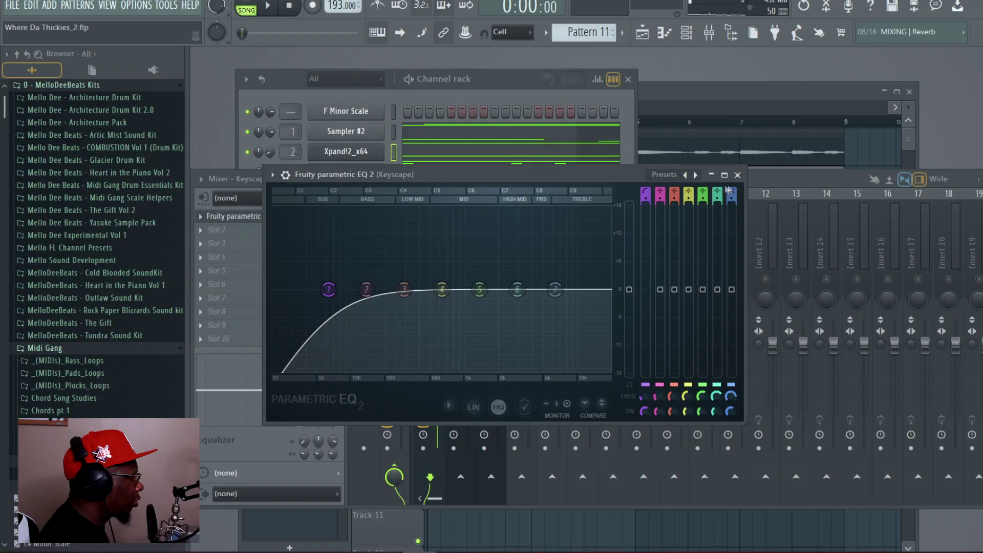
- Boost band 5 in the mids of the Keyscape EQ, and give its Large Wood Room reverb a 450 Hz LowCut and lower mix
{"action": "left_click", "coordinate": [767, 185]}
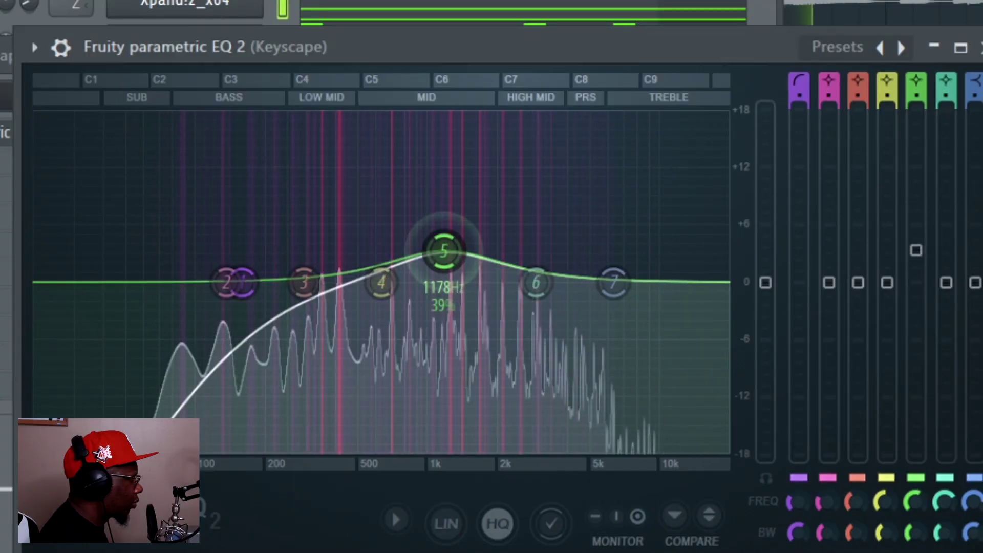
{"action": "left_click_drag", "start_coordinate": [444, 246], "coordinate": [409, 229]}
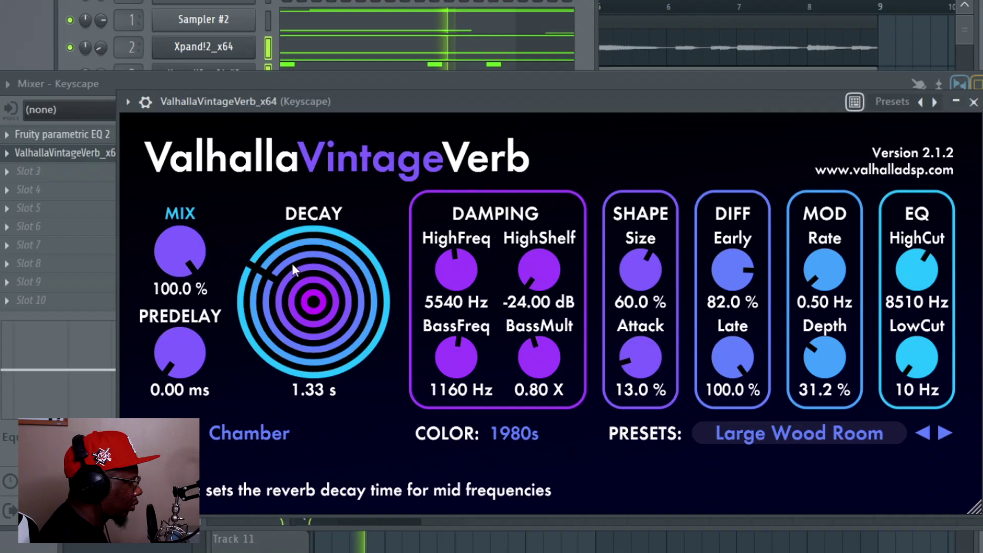
{"action": "left_click_drag", "start_coordinate": [917, 362], "coordinate": [921, 306]}
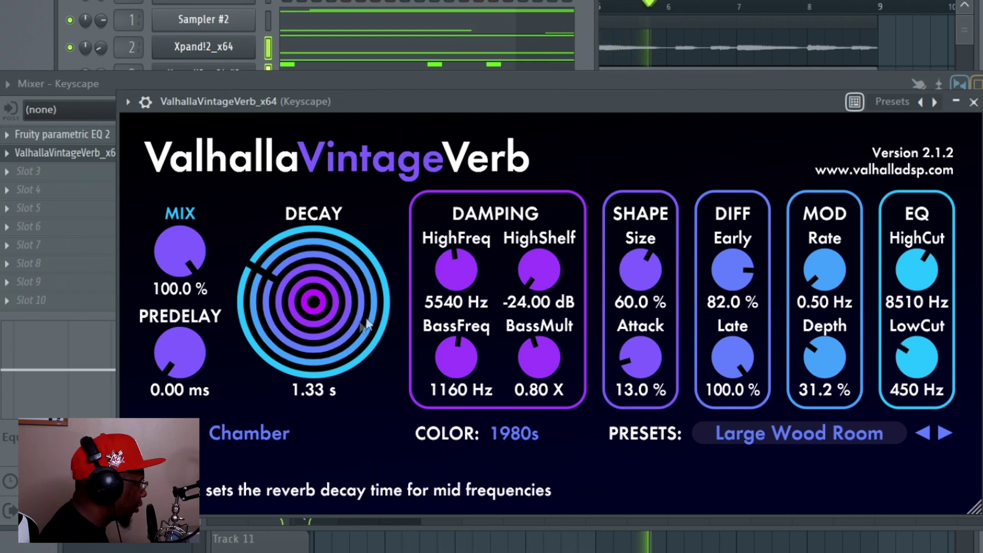
{"action": "left_click_drag", "start_coordinate": [173, 283], "coordinate": [161, 335]}
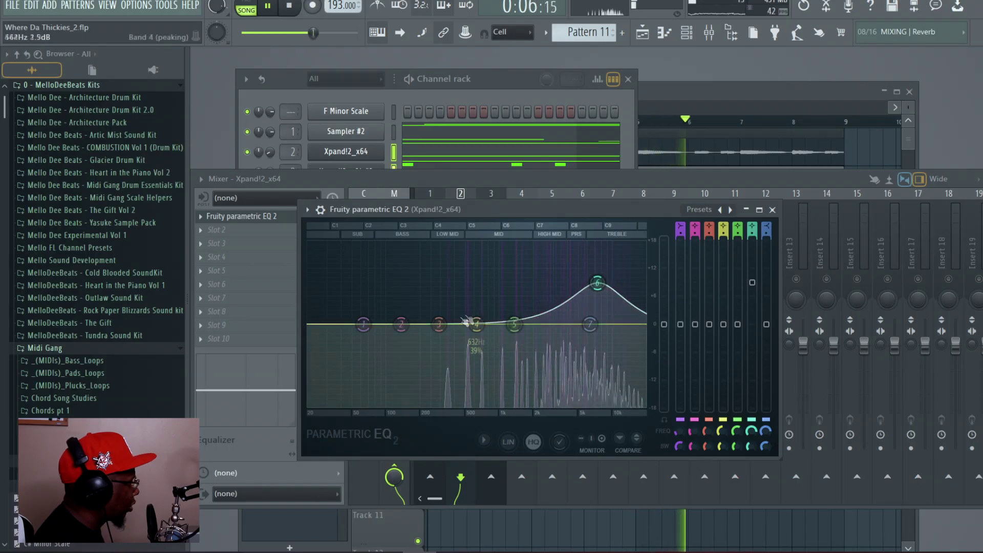
- Set band 1 of the Xpand!2_x64 track's parametric EQ to high pass
{"action": "scroll", "coordinate": [680, 227], "scroll_direction": "down", "scroll_amount": 2}
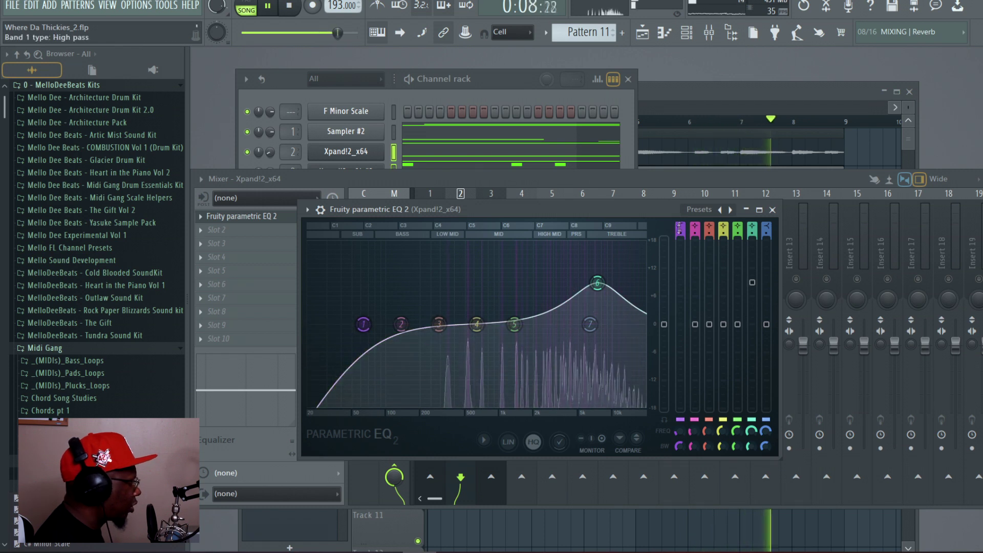
{"action": "scroll", "coordinate": [680, 234], "scroll_direction": "up", "scroll_amount": 6}
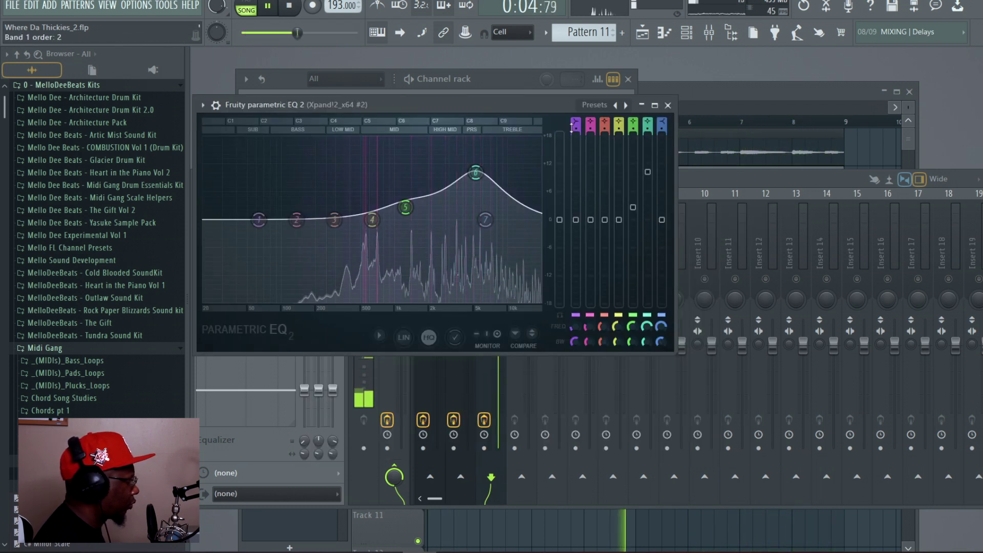
- On the Xpand!2_x64 #2 track, make EQ band 1 a high pass with a higher cutoff and lower the Tiled Room reverb mix
{"action": "scroll", "coordinate": [573, 126], "scroll_direction": "down", "scroll_amount": 2}
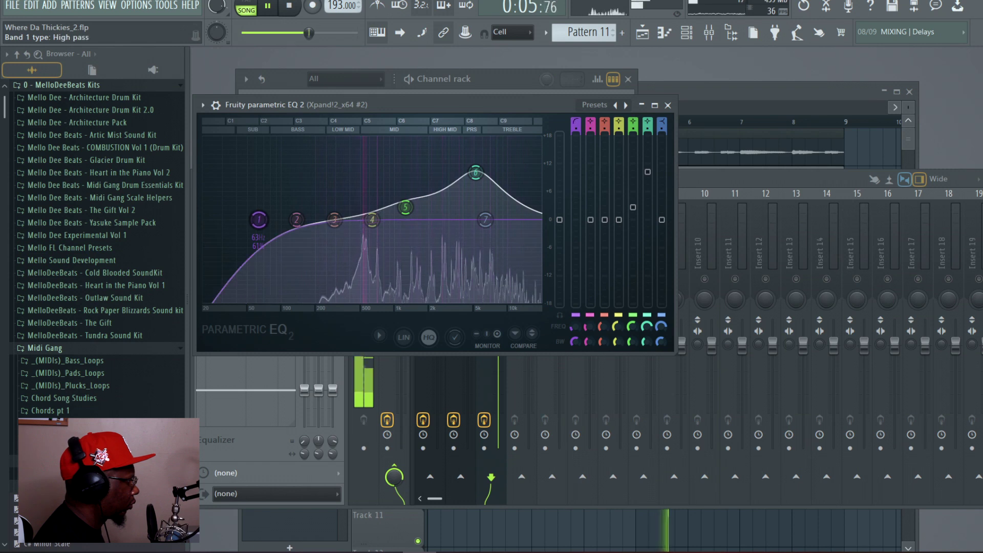
{"action": "left_click_drag", "start_coordinate": [258, 220], "coordinate": [328, 221]}
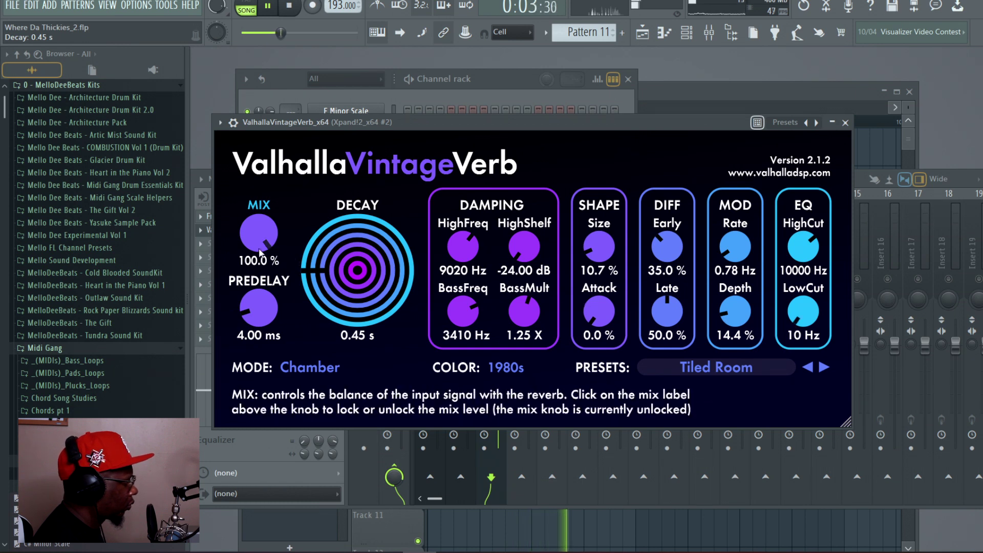
{"action": "left_click_drag", "start_coordinate": [259, 233], "coordinate": [259, 289]}
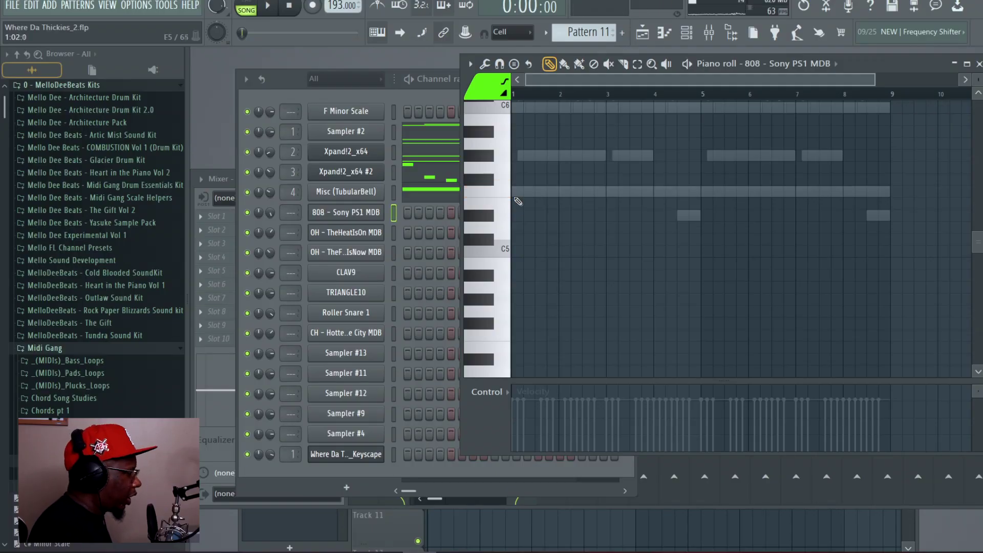
- Inspect the sampler settings of the 808 - Sony PS1 MDB channel and close them
{"action": "left_click", "coordinate": [357, 217]}
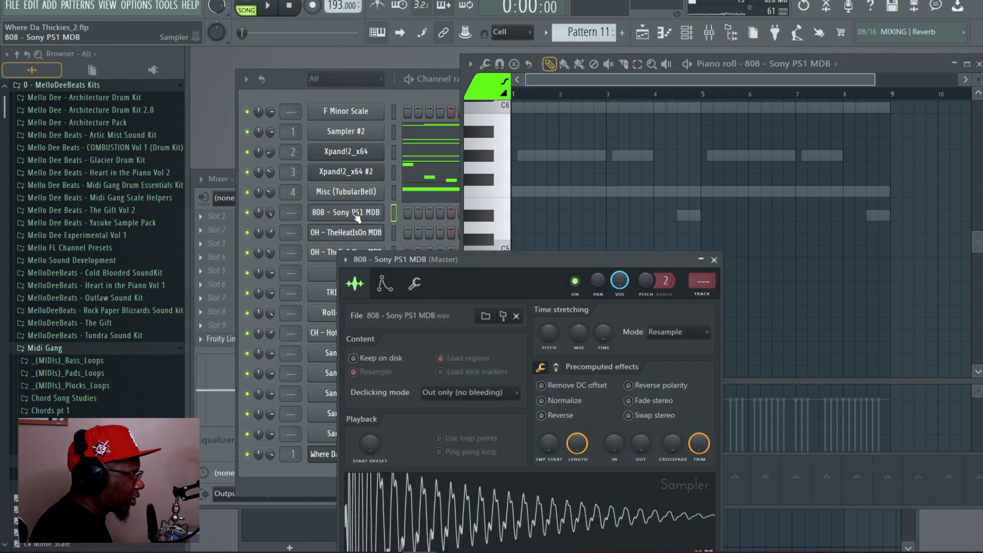
{"action": "left_click_drag", "start_coordinate": [514, 266], "coordinate": [444, 153]}
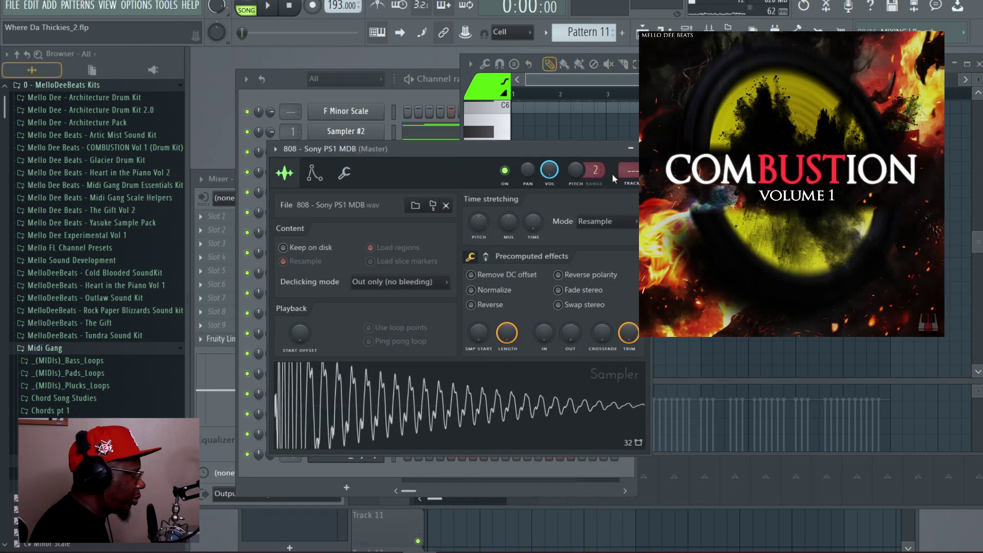
{"action": "left_click", "coordinate": [644, 148]}
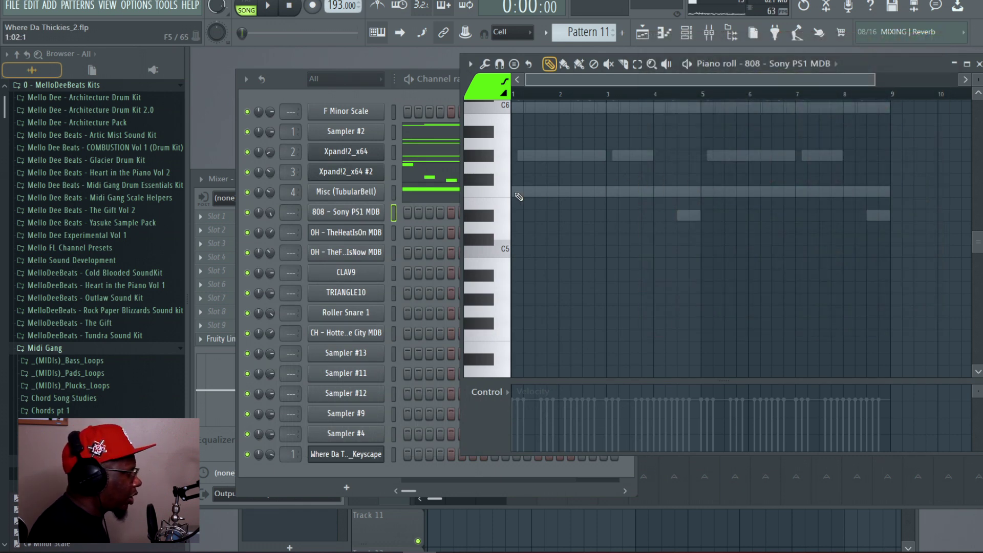
- In the 808 - Sony PS1 MDB part, place half-bar F5 notes at bars 1, 3 and 5 and on beat 2 of bars 2 and 4
{"action": "key", "text": "F9"}
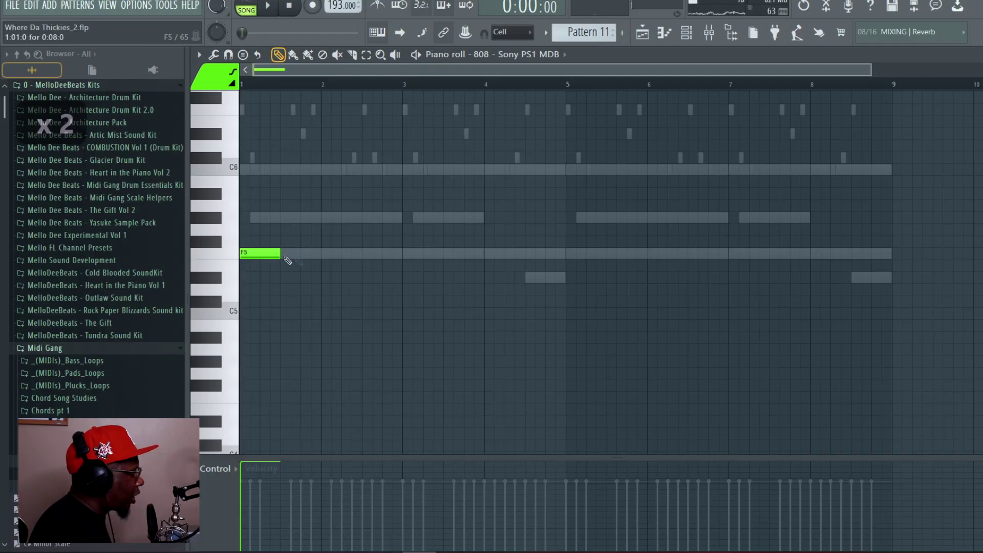
{"action": "left_click", "coordinate": [353, 253]}
{"action": "key", "text": "space"}
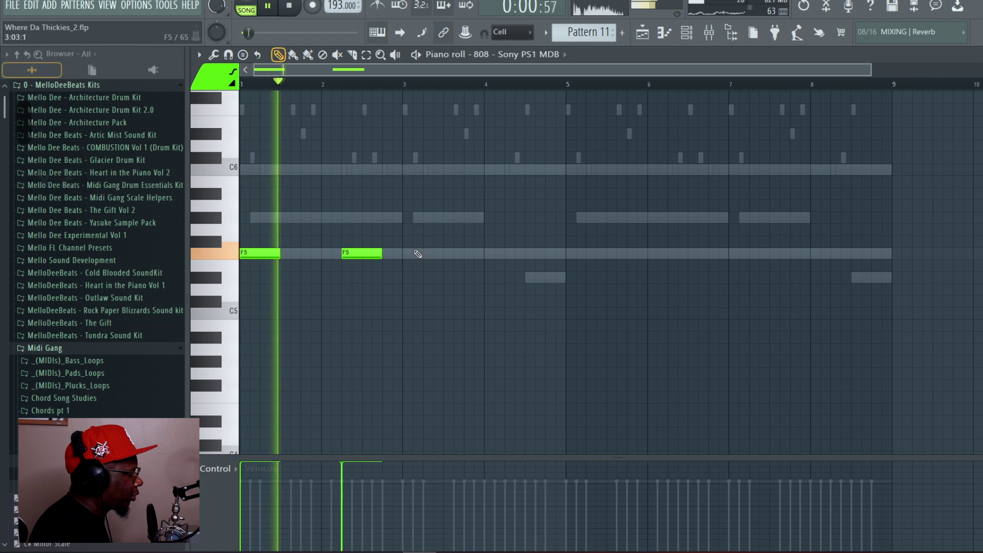
{"action": "left_click", "coordinate": [411, 253]}
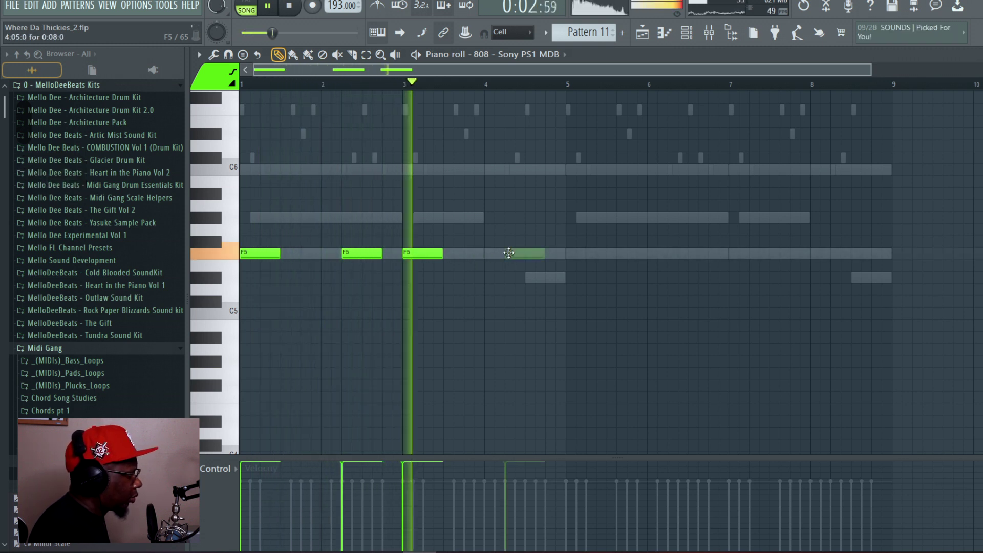
{"action": "left_click", "coordinate": [513, 253]}
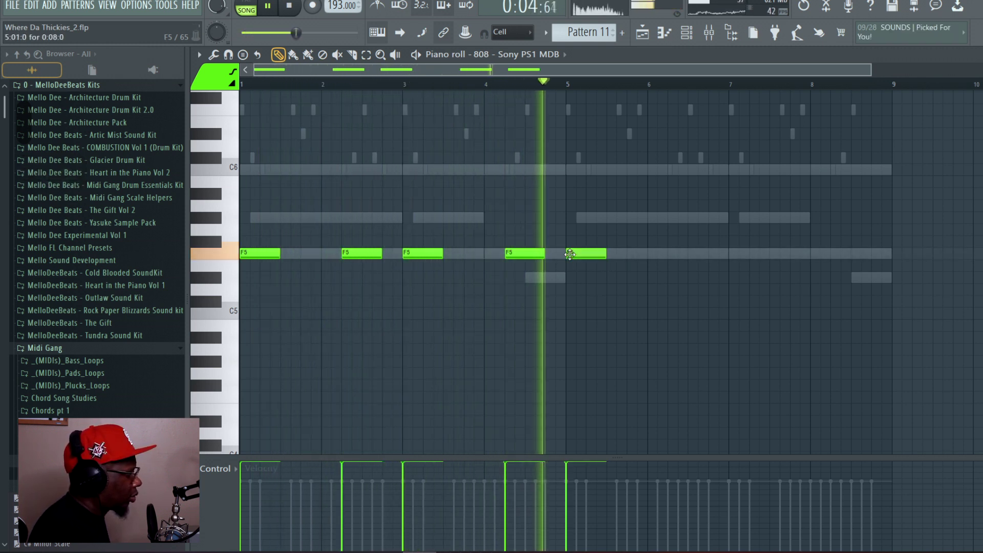
- Copy the 808 phrase into the second half of the pattern so it fills eight bars
{"action": "key", "text": "space"}
{"action": "key", "text": "ctrl+c"}
{"action": "left_click_drag", "start_coordinate": [462, 67], "coordinate": [703, 75]}
{"action": "key", "text": "ctrl+v"}
- In the OH - TheHeatIsOn part, place short D5 notes at bars 1, 3, 5 and 7 and on beat 2 of bars 2, 4, 6 and 8
{"action": "right_click", "coordinate": [390, 227]}
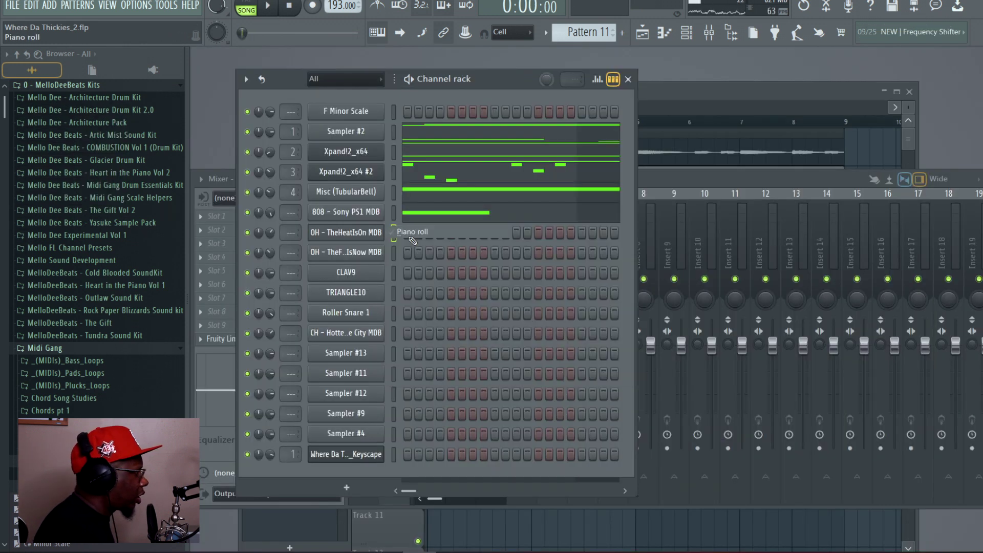
{"action": "left_click", "coordinate": [402, 233]}
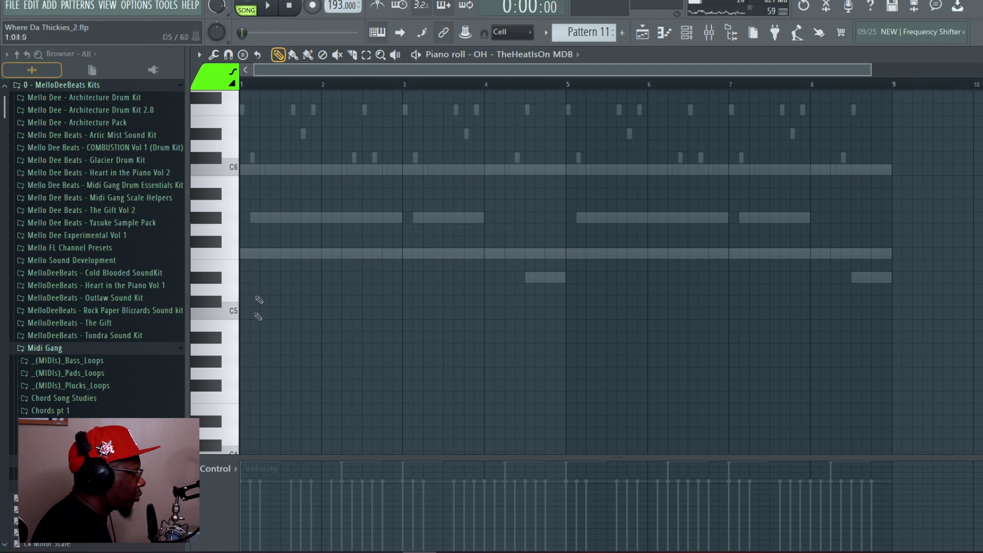
{"action": "left_click", "coordinate": [249, 288]}
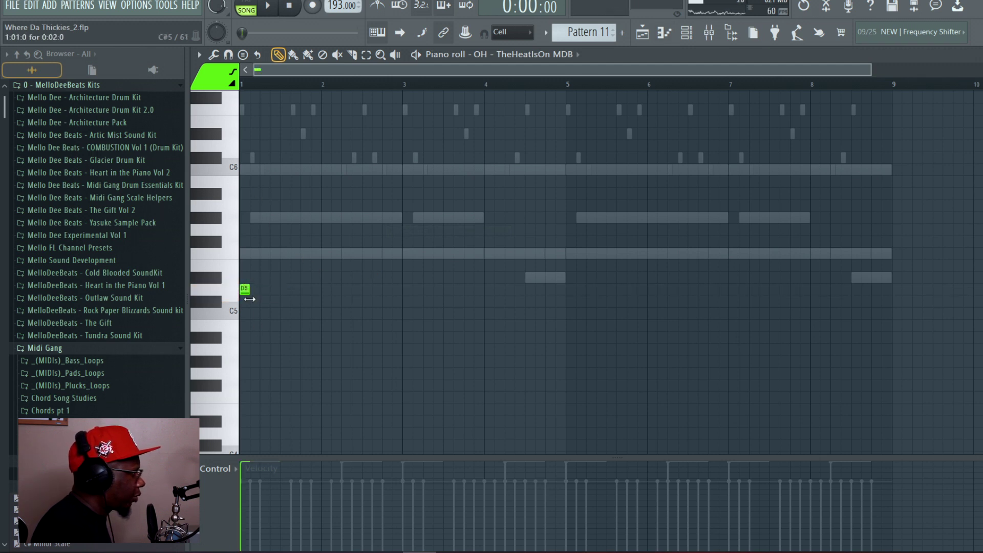
{"action": "key", "text": "space"}
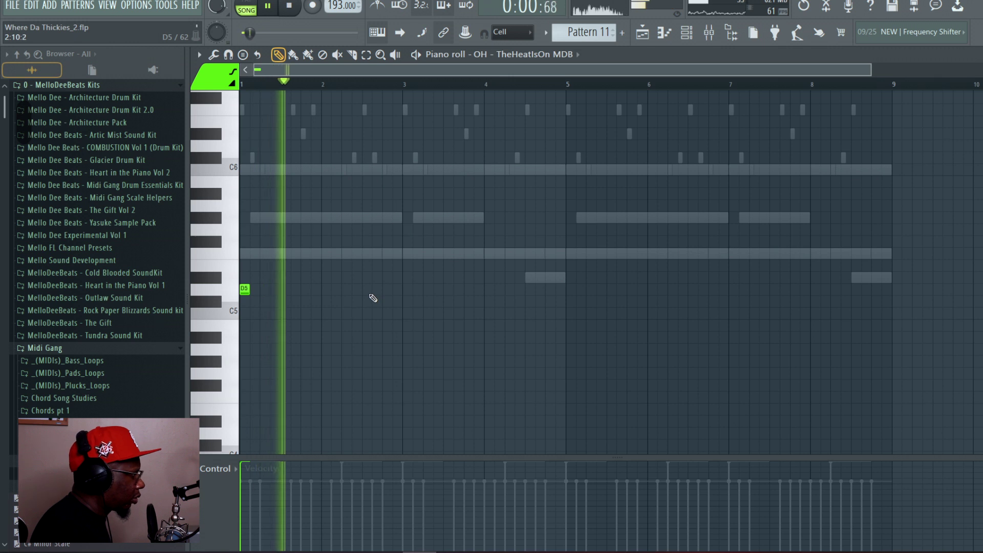
{"action": "left_click", "coordinate": [346, 289]}
{"action": "left_click", "coordinate": [407, 289]}
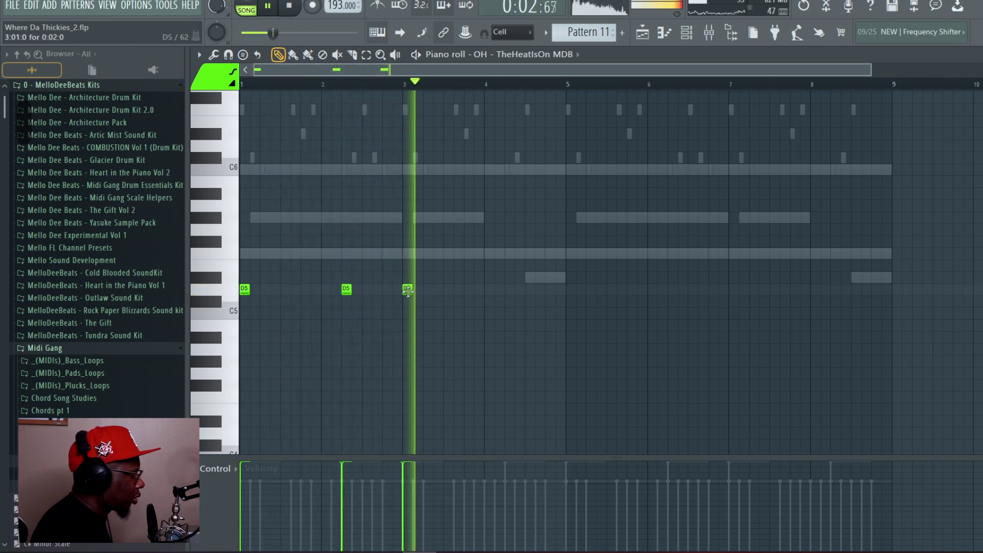
{"action": "left_click", "coordinate": [510, 289]}
{"action": "left_click", "coordinate": [571, 290]}
{"action": "left_click", "coordinate": [672, 289]}
{"action": "left_click", "coordinate": [734, 289]}
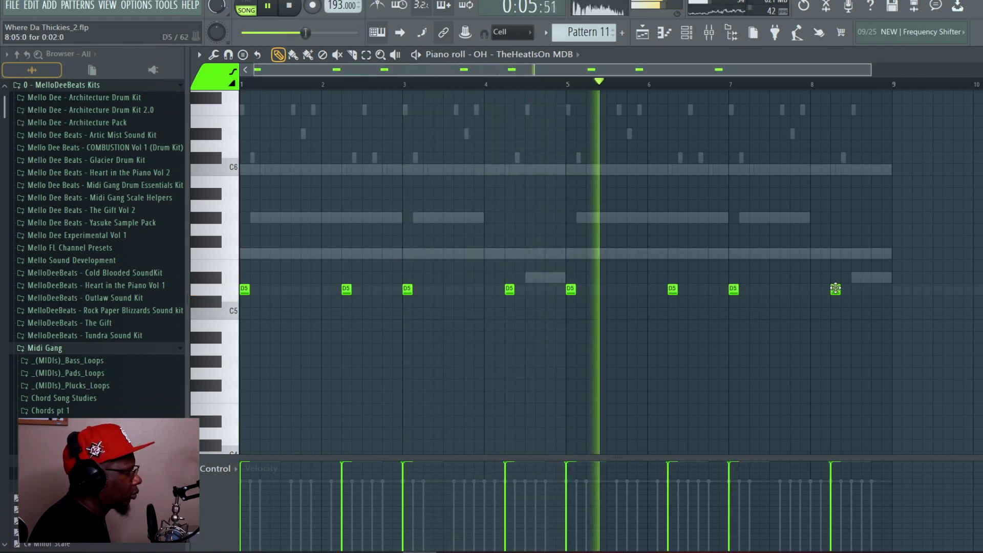
{"action": "left_click", "coordinate": [836, 289]}
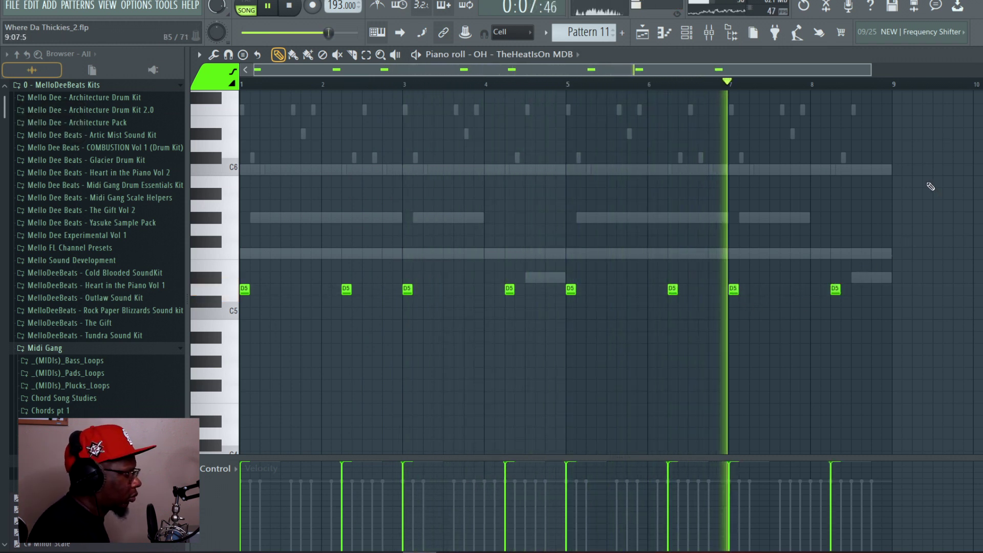
- Place short C5 notes at the start of bars 4 and 8 in the OH - TheFutureIsNow part and check playback
{"action": "key", "text": "space"}
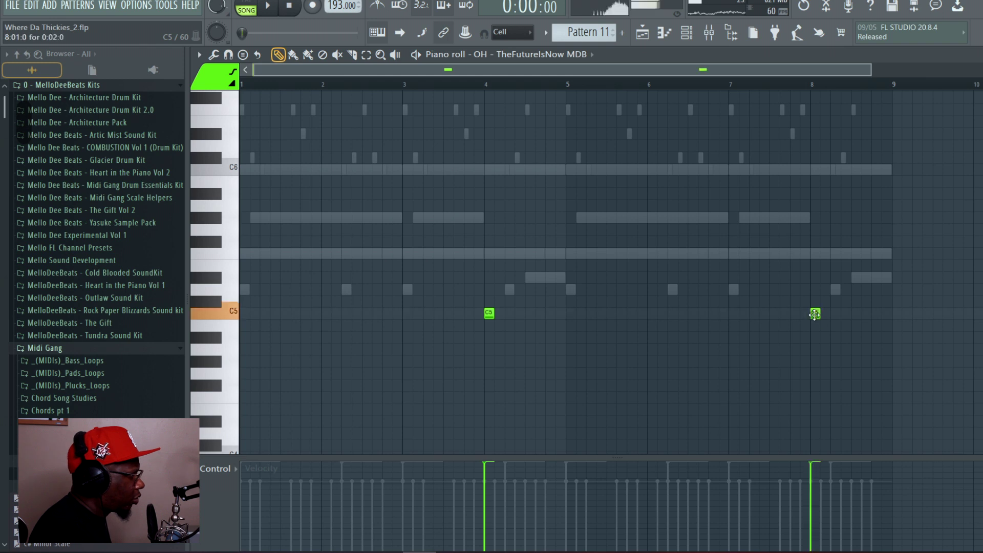
{"action": "key", "text": "space"}
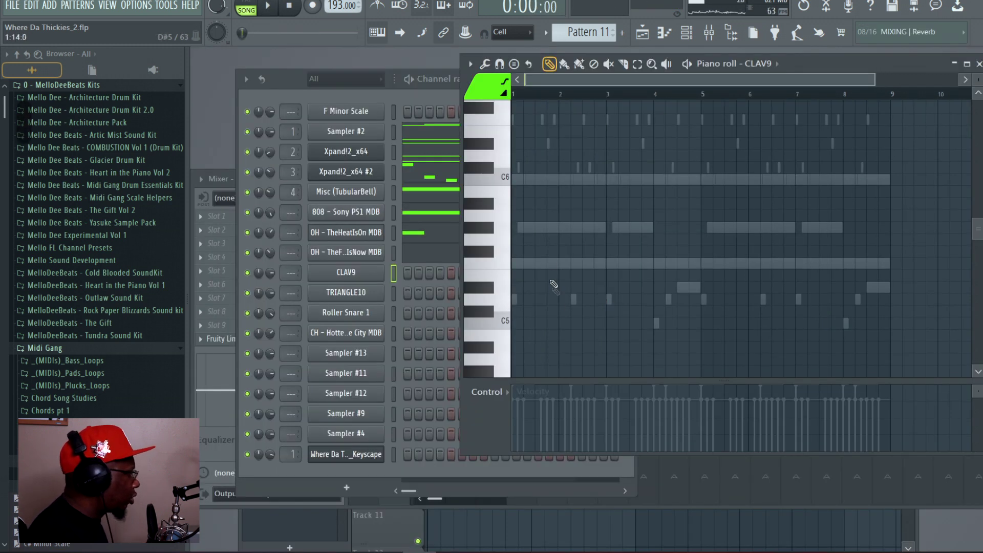
- Check the CLAV9 channel's sampler settings and enlarge its piano roll
{"action": "left_click", "coordinate": [357, 275]}
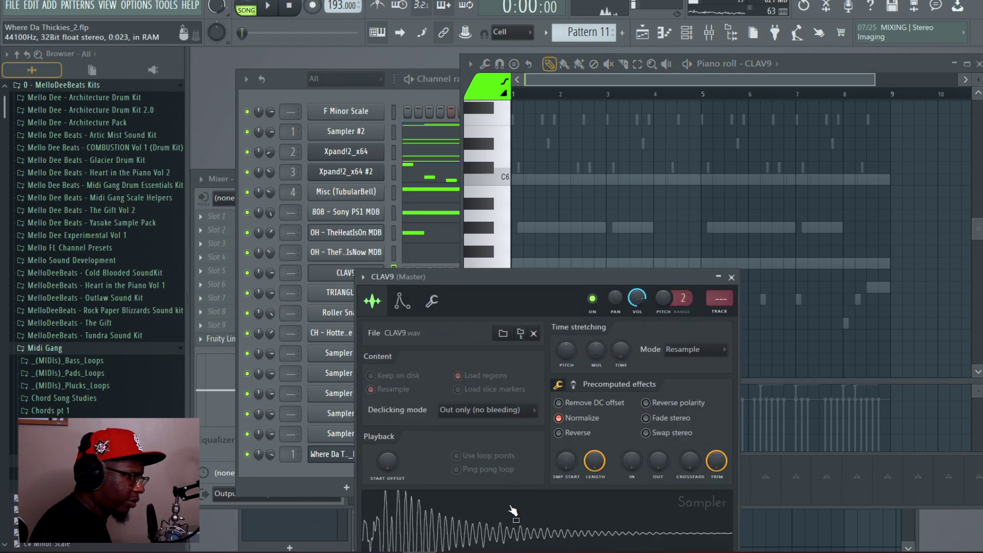
{"action": "key", "text": "F6"}
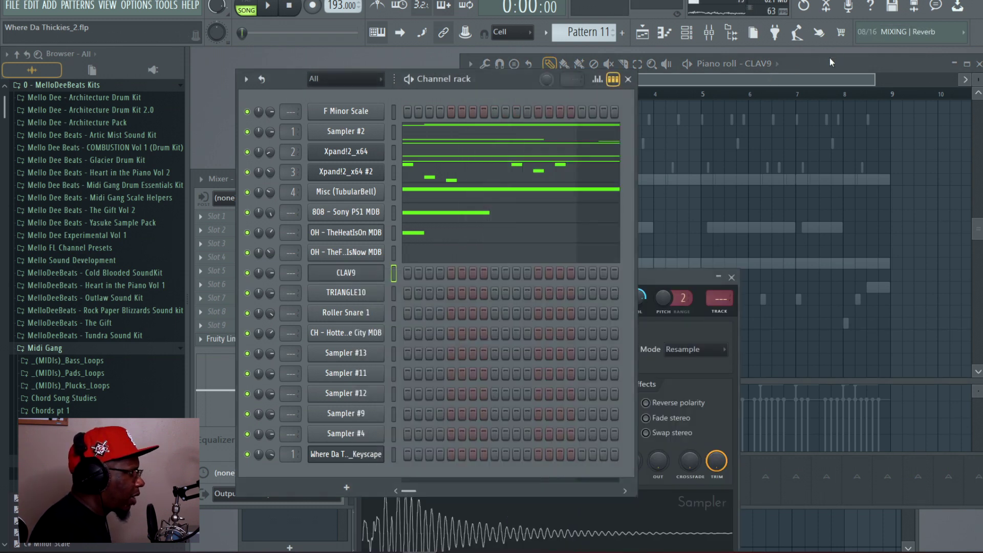
{"action": "double_click", "coordinate": [830, 57]}
{"action": "scroll", "coordinate": [472, 271], "scroll_direction": "up", "scroll_amount": 3}
- Try short C5 snare notes at step 15 of bar 1 and step 3 of bar 2 in the CLAV9 part, and listen to them
{"action": "left_click", "coordinate": [434, 253]}
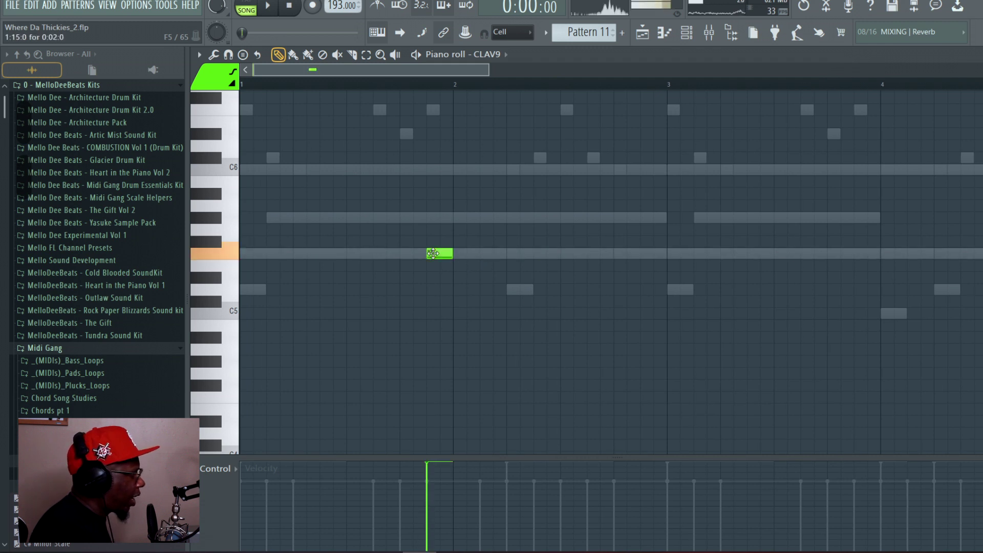
{"action": "left_click", "coordinate": [428, 326]}
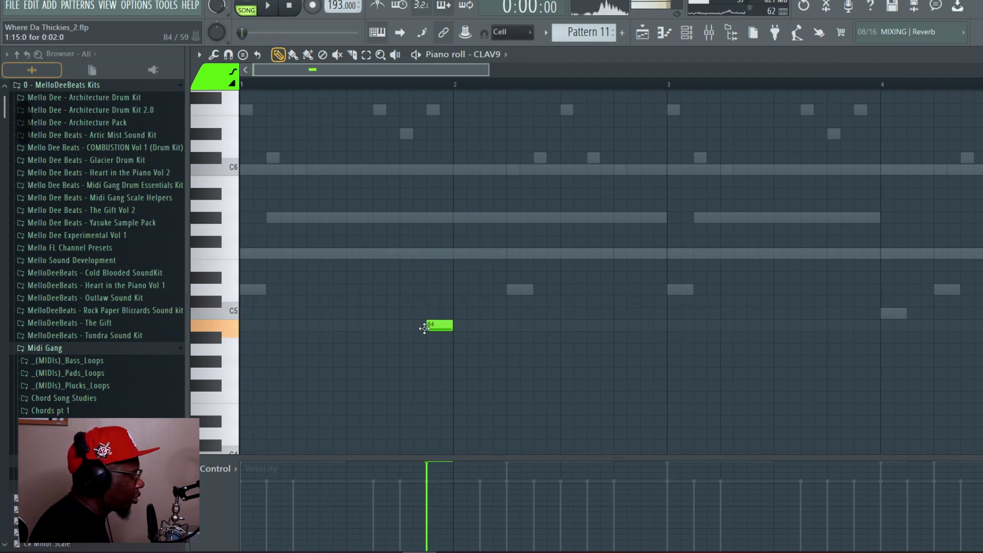
{"action": "left_click_drag", "start_coordinate": [430, 325], "coordinate": [430, 313]}
{"action": "key", "text": "space"}
{"action": "left_click", "coordinate": [484, 313]}
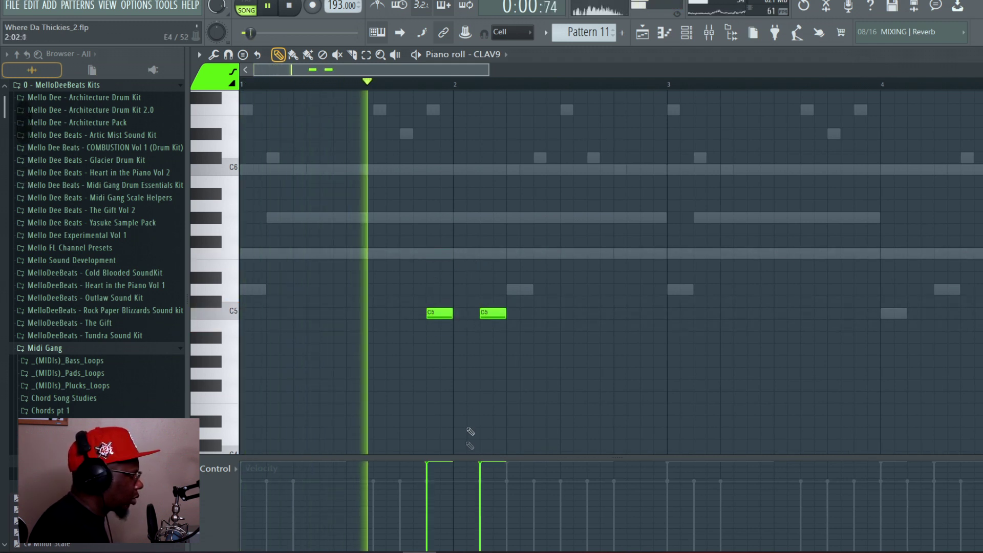
{"action": "key", "text": "space"}
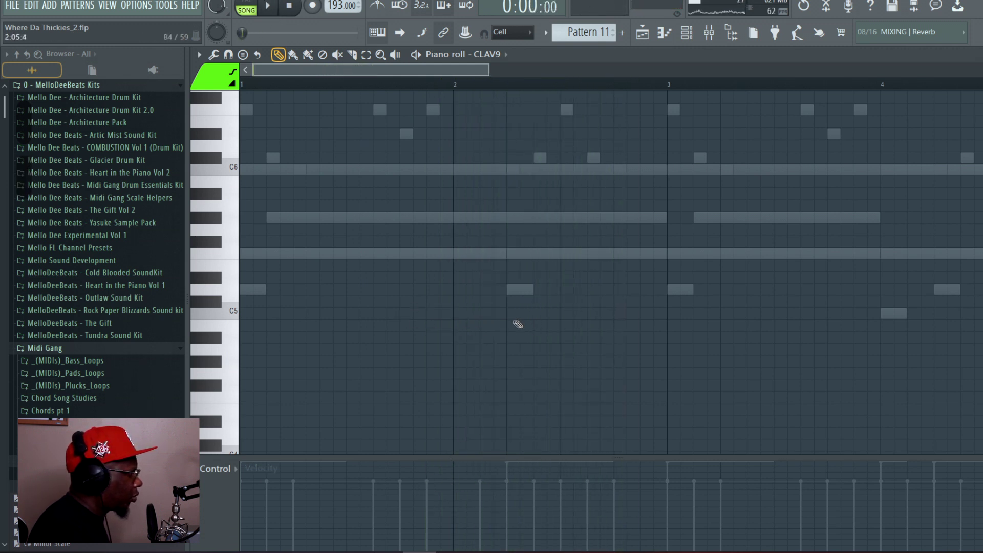
- Try C5 notes at steps 7 and 11 of bar 2 in the CLAV9 part and listen to them
{"action": "left_click", "coordinate": [538, 313]}
{"action": "left_click", "coordinate": [591, 312]}
{"action": "key", "text": "space"}
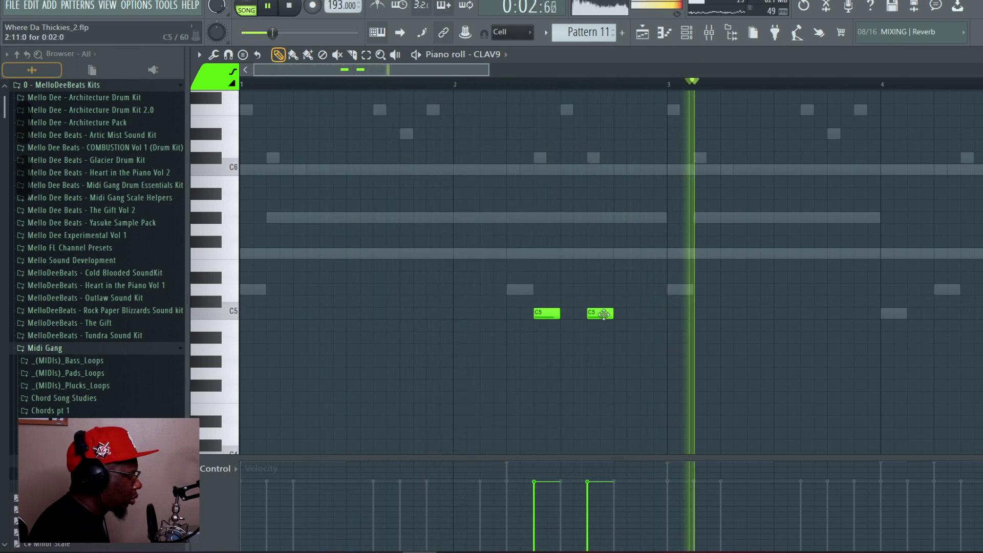
{"action": "key", "text": "space"}
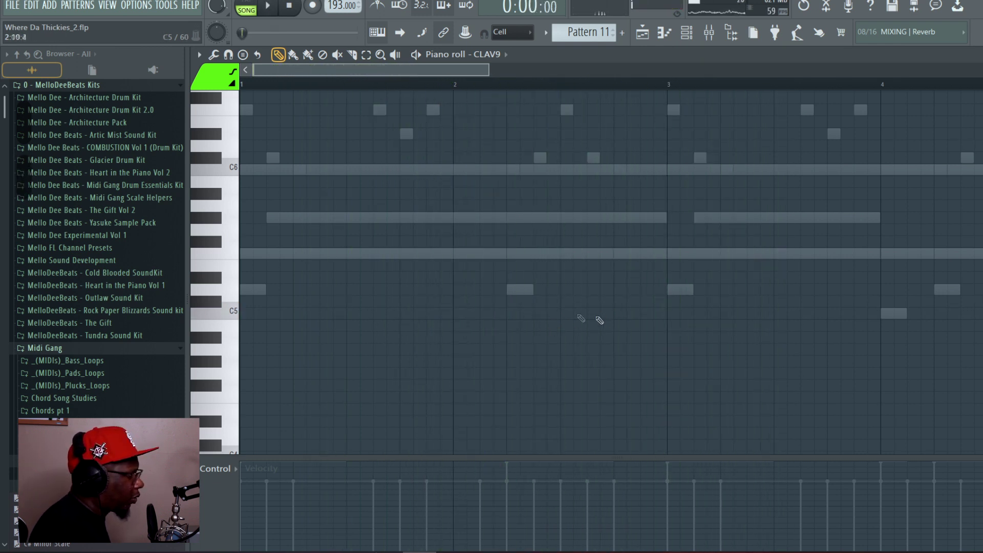
- Place C5 notes at steps 11 and 15 of bar 2 in the CLAV9 part and check them in playback
{"action": "left_click", "coordinate": [599, 314]}
{"action": "left_click", "coordinate": [652, 314]}
{"action": "key", "text": "space"}
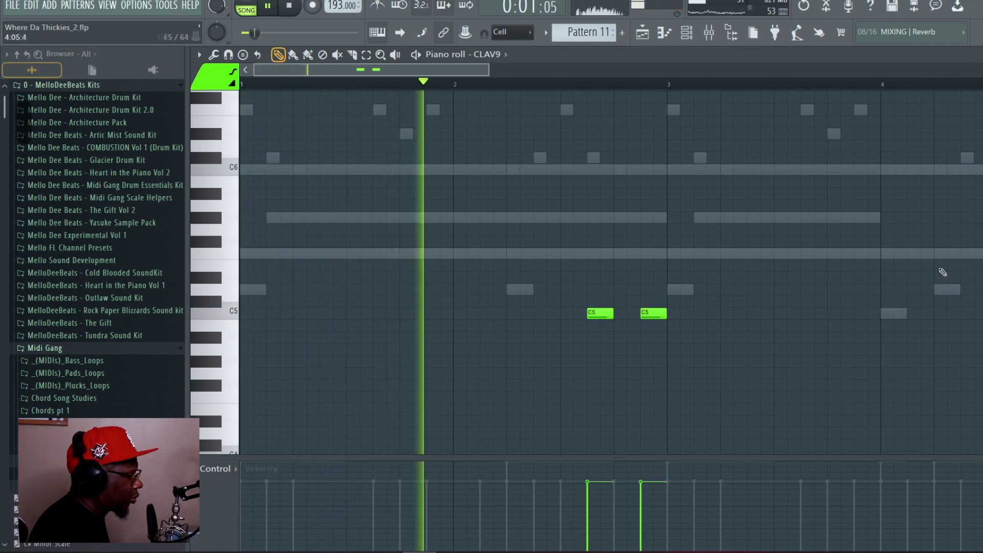
{"action": "key", "text": "space"}
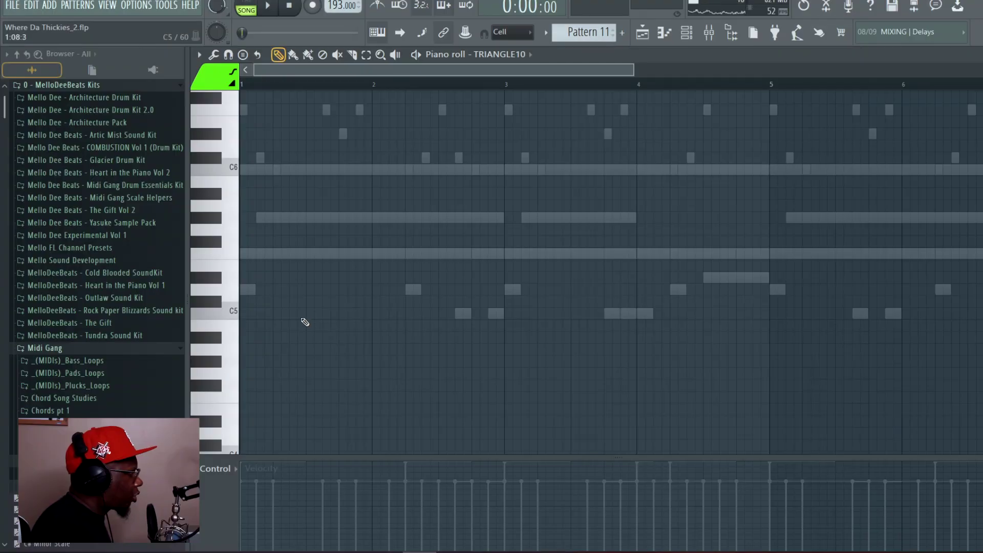
- Place C5 notes at step 9 of bars 1 to 4 in the TRIANGLE9 part while listening to playback
{"action": "left_click", "coordinate": [314, 313]}
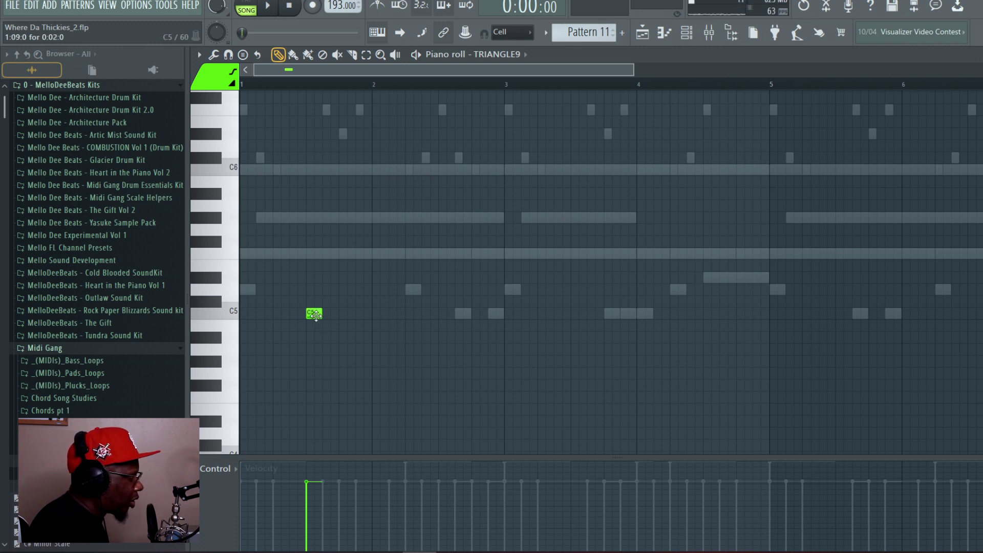
{"action": "key", "text": "space"}
{"action": "left_click", "coordinate": [442, 314]}
{"action": "left_click", "coordinate": [576, 313]}
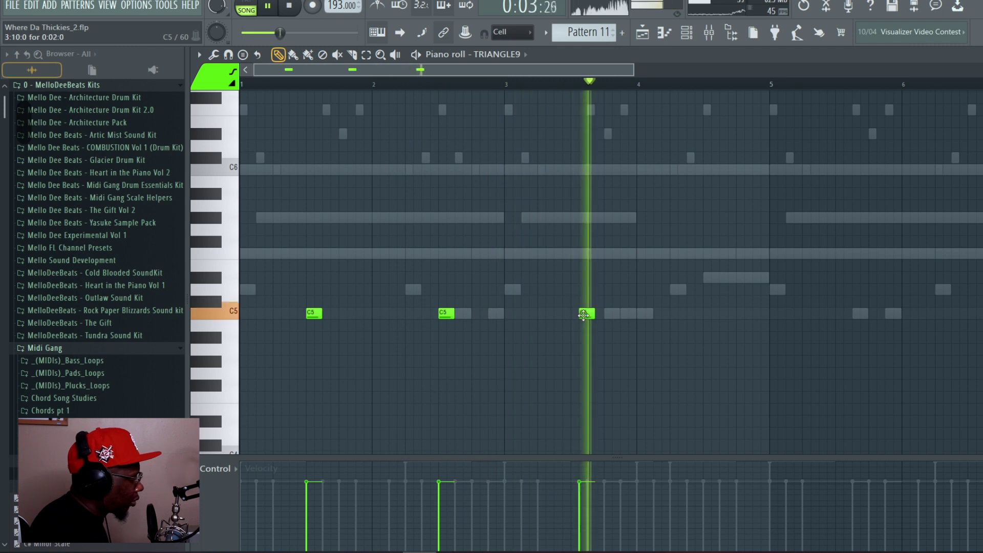
{"action": "left_click", "coordinate": [711, 313]}
- Copy the four TRIANGLE9 notes from bars 1 to 4 into bars 5 to 8
{"action": "key", "text": "ctrl+c"}
{"action": "left_click_drag", "start_coordinate": [457, 71], "coordinate": [717, 75]}
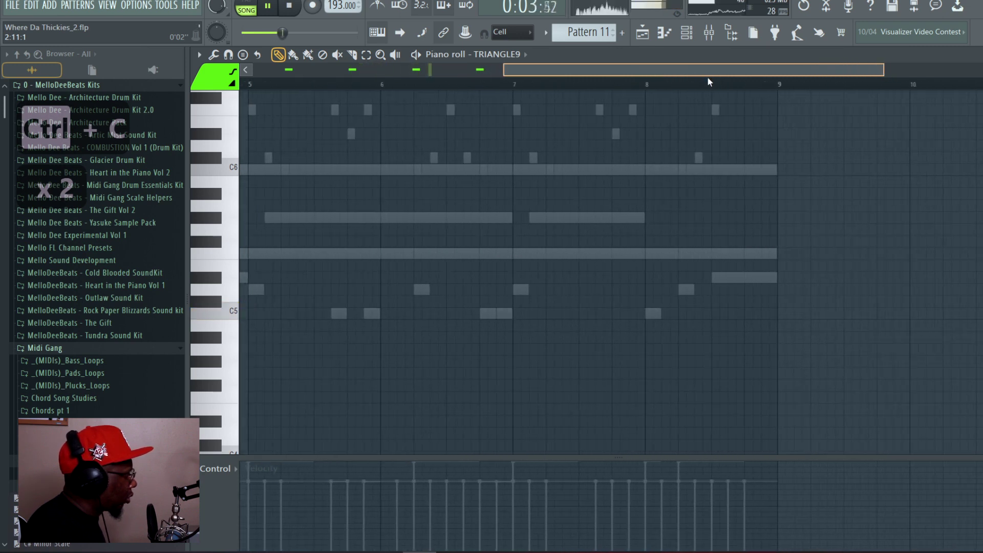
{"action": "key", "text": "ctrl+v"}
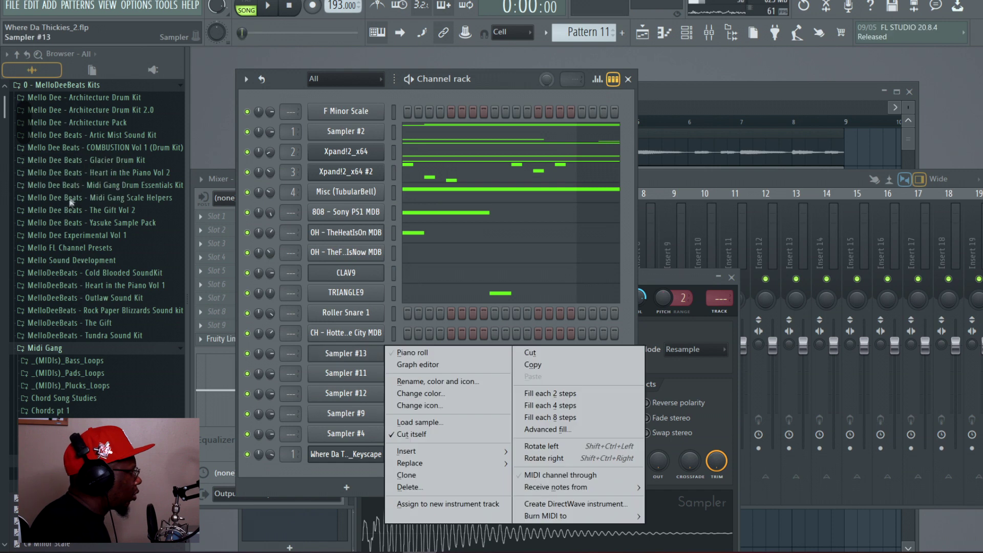
- Load FX Zap MDB from the Cold Blooded SoundKit's Perc & FX folder into the Sampler #13 channel
{"action": "left_click", "coordinate": [100, 197]}
{"action": "left_click", "coordinate": [100, 198]}
{"action": "left_click", "coordinate": [101, 199]}
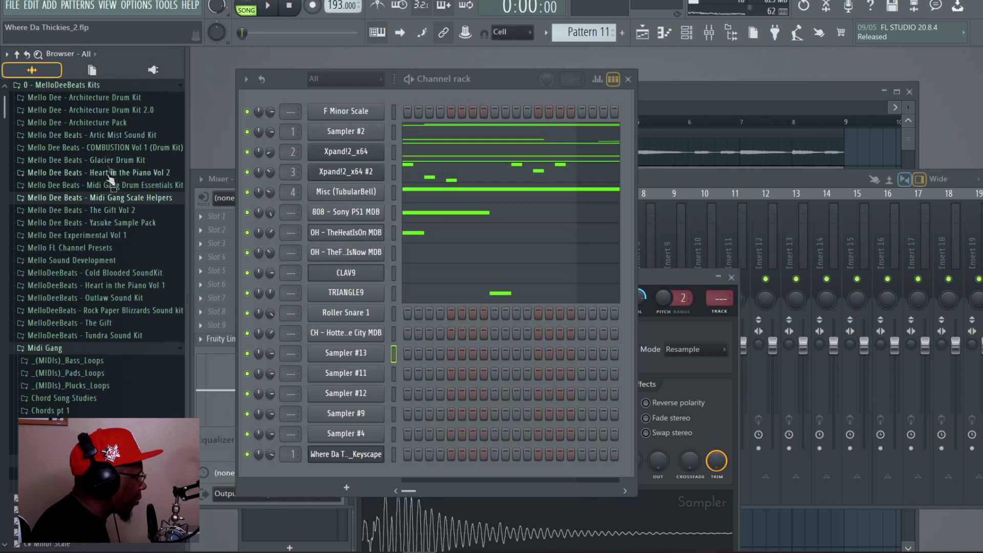
{"action": "left_click", "coordinate": [94, 272]}
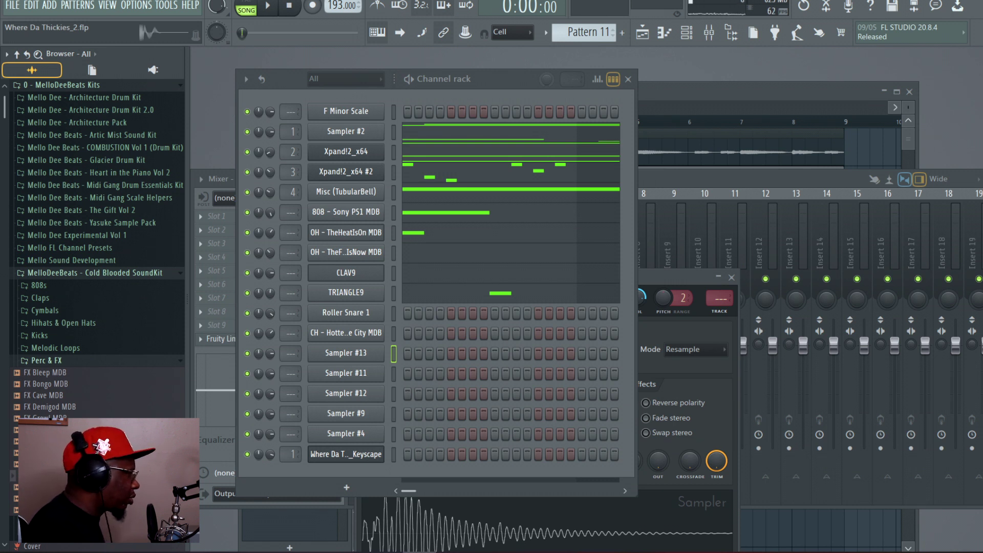
{"action": "left_click_drag", "start_coordinate": [52, 429], "coordinate": [390, 361]}
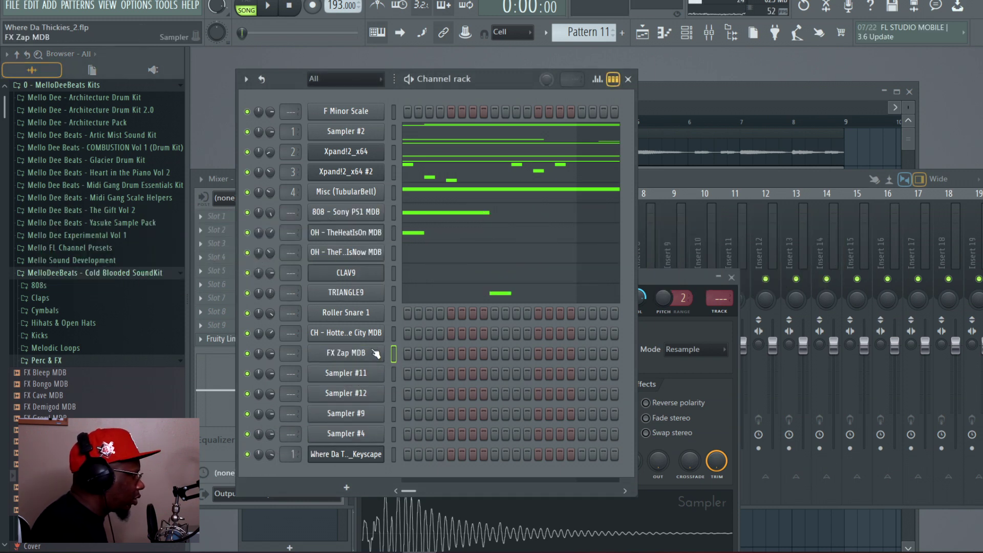
- Add short F5 notes in bars 3, 4 and 8 of the FX Zap MDB part and listen to them
{"action": "right_click", "coordinate": [375, 354]}
{"action": "left_click", "coordinate": [393, 355]}
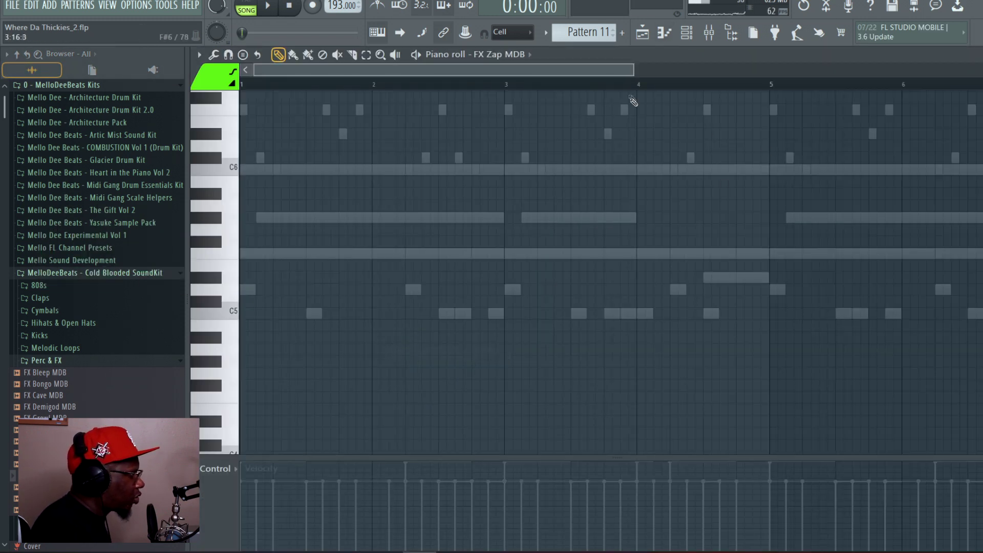
{"action": "left_click_drag", "start_coordinate": [634, 68], "coordinate": [884, 68]}
{"action": "key", "text": "space"}
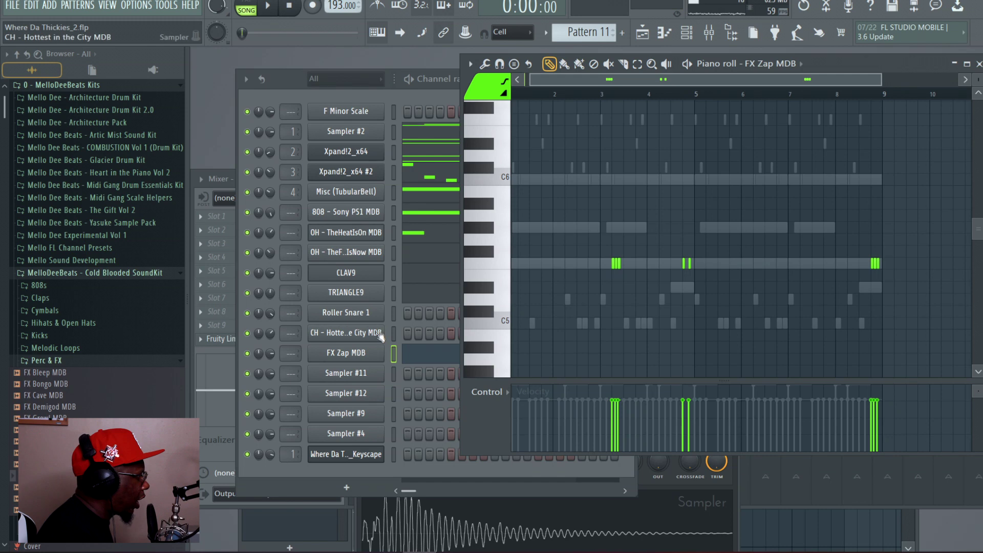
- Fill the CH - Hottest in the City MDB part with a hit every 2 steps and listen to it
{"action": "right_click", "coordinate": [376, 335]}
{"action": "left_click", "coordinate": [412, 332]}
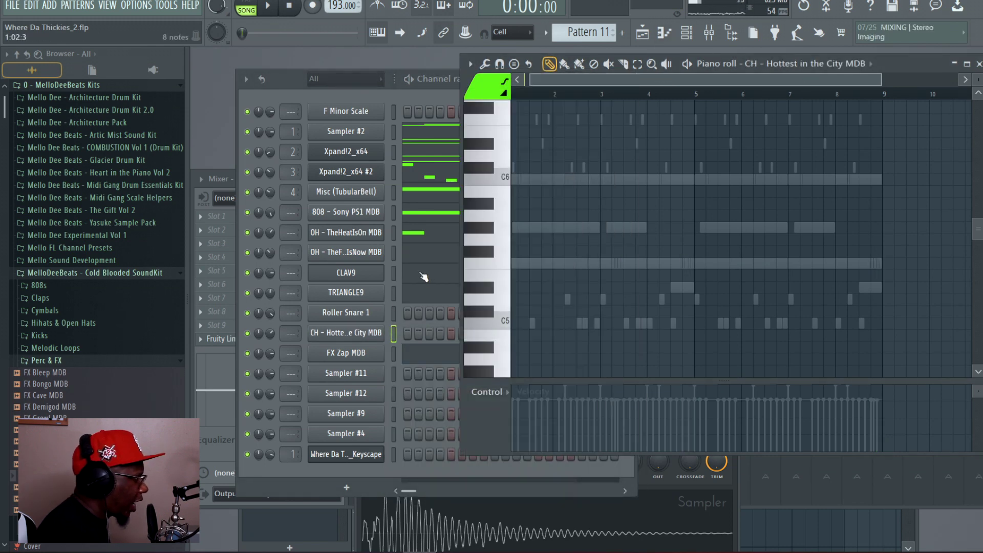
{"action": "right_click", "coordinate": [375, 384]}
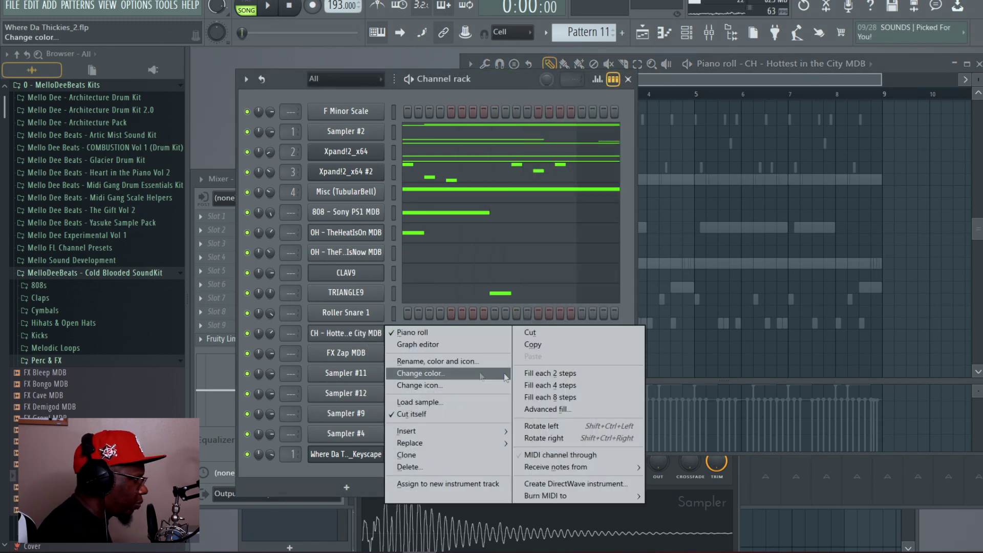
{"action": "left_click", "coordinate": [563, 376]}
{"action": "double_click", "coordinate": [898, 65]}
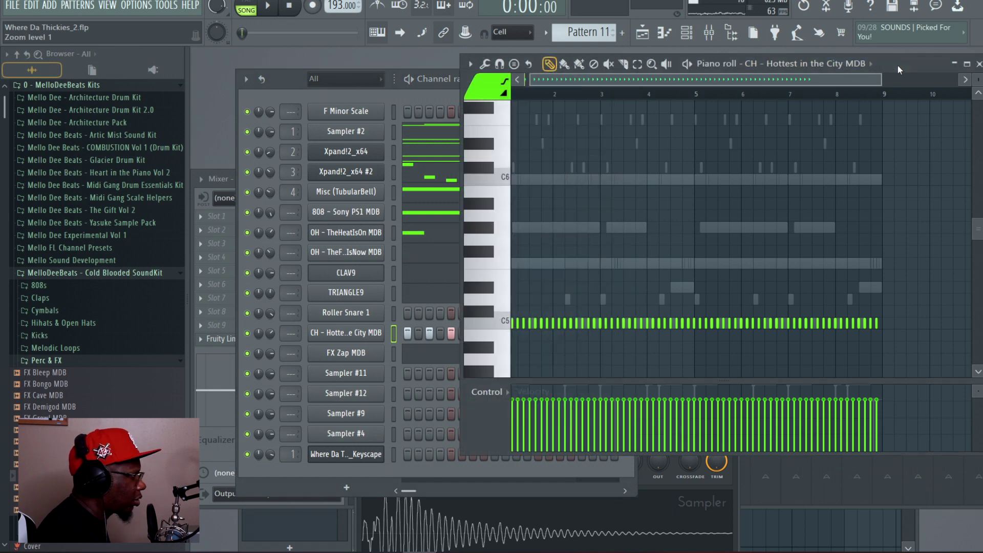
{"action": "key", "text": "space"}
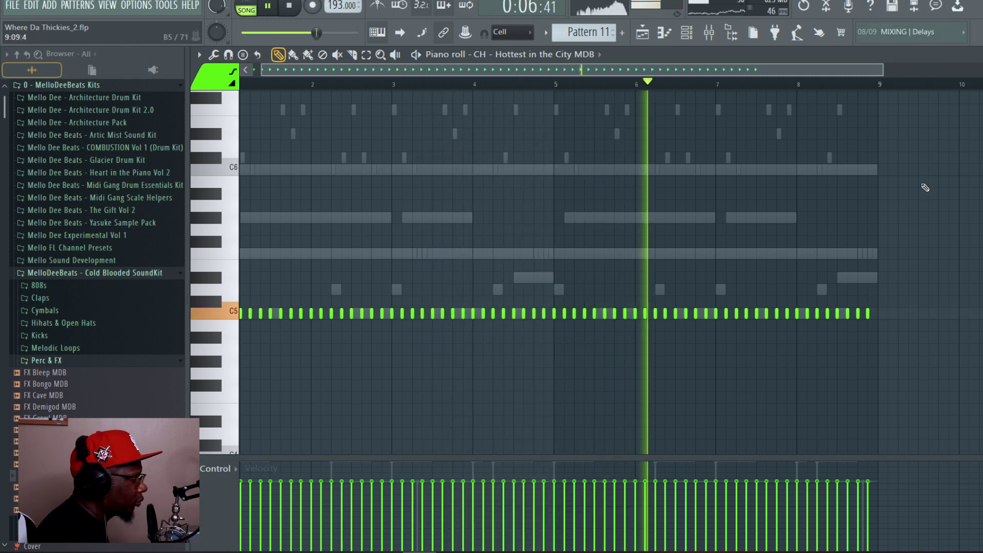
{"action": "key", "text": "space"}
- Add a faster C5 hi-hat roll on steps 13 to 16 of bar 1 and check it in playback
{"action": "left_click_drag", "start_coordinate": [883, 69], "coordinate": [363, 132]}
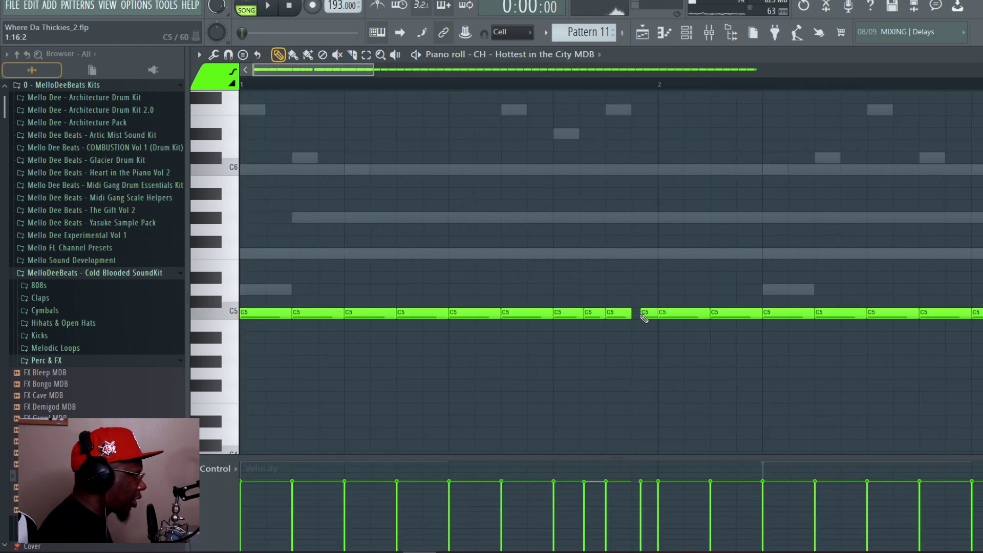
{"action": "left_click_drag", "start_coordinate": [642, 315], "coordinate": [638, 314]}
{"action": "key", "text": "space"}
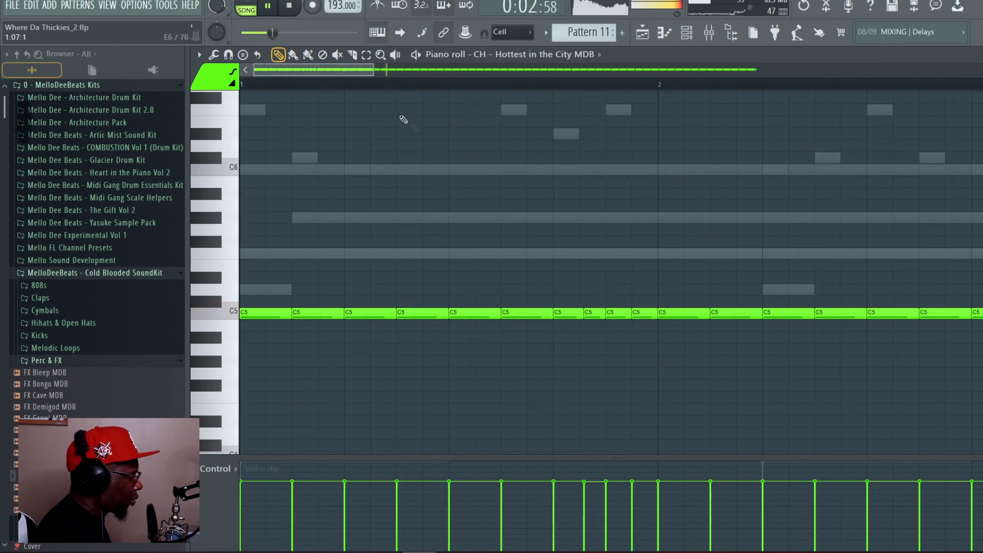
{"action": "left_click_drag", "start_coordinate": [377, 74], "coordinate": [757, 71]}
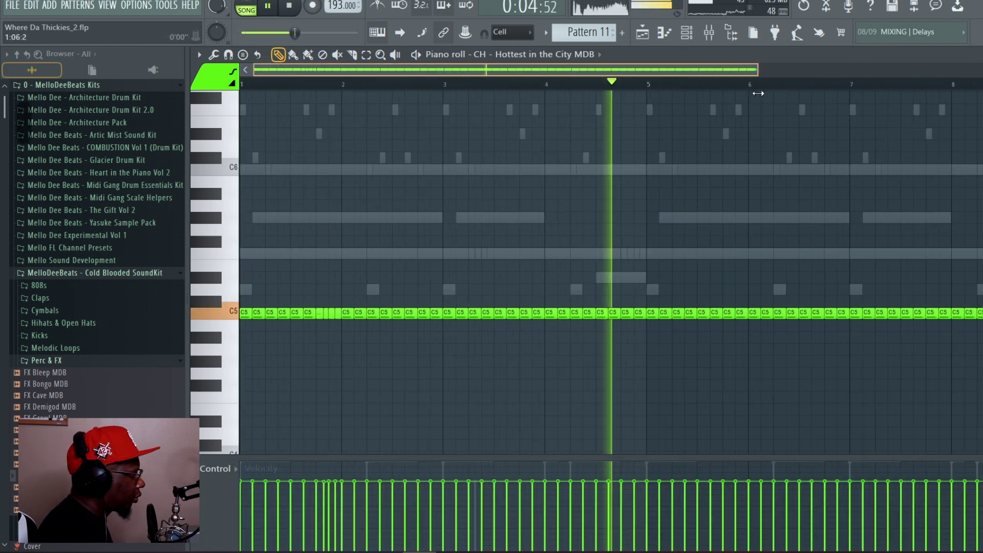
{"action": "key", "text": "space"}
- Clear the hi-hat notes in bars 5 to 8, complete bar 4, and duplicate bars 1 to 4 into their place
{"action": "mouse_move", "coordinate": [659, 317]}
{"action": "left_mouse_down"}
{"action": "mouse_move", "coordinate": [982, 313]}
{"action": "mouse_move", "coordinate": [758, 318]}
{"action": "mouse_move", "coordinate": [790, 318]}
{"action": "left_mouse_up"}
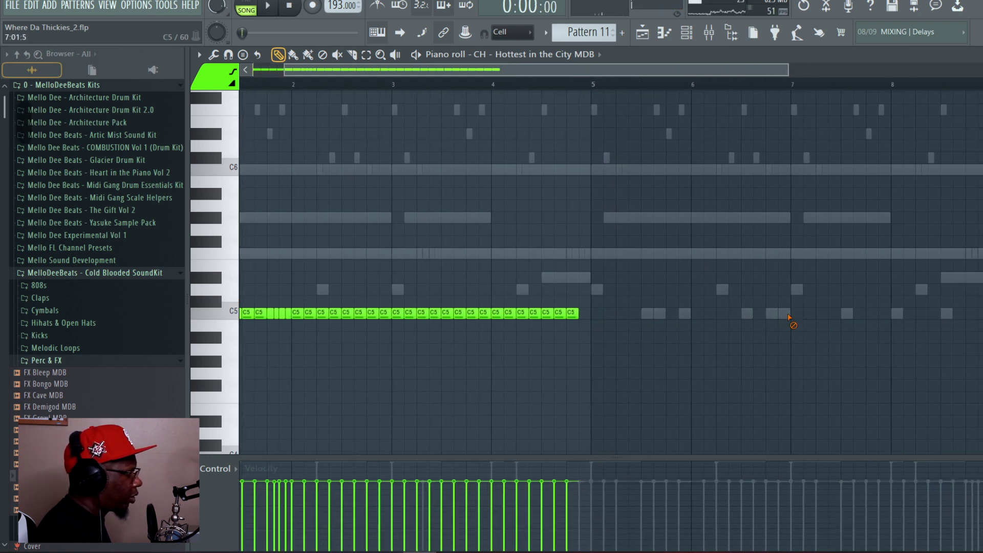
{"action": "left_click", "coordinate": [587, 321]}
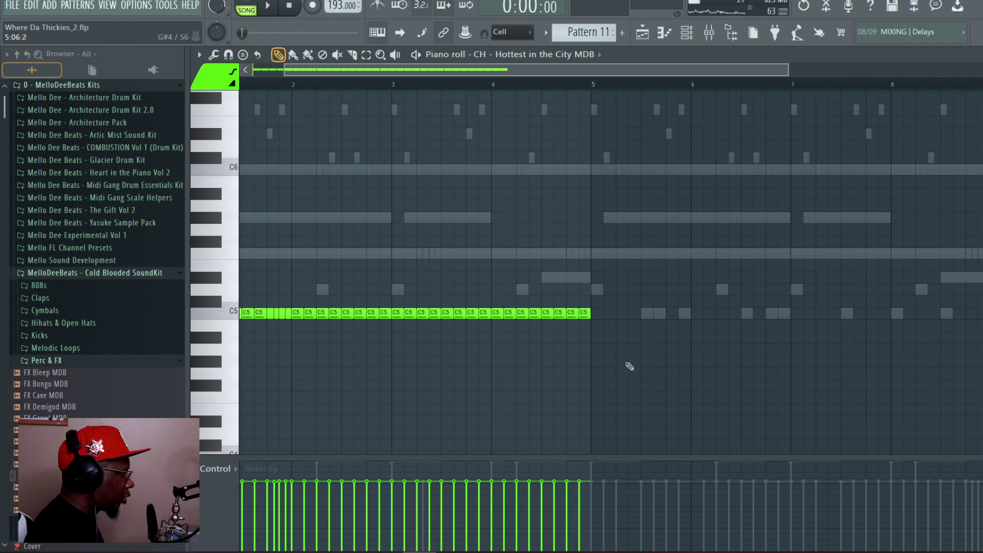
{"action": "key", "text": "ctrl+b"}
{"action": "key", "text": "space"}
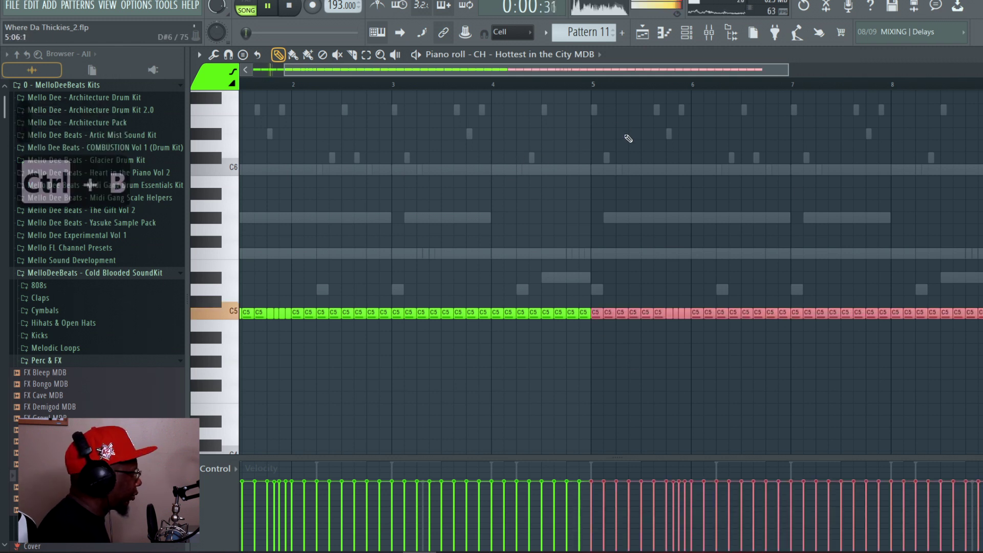
{"action": "left_click", "coordinate": [563, 54]}
{"action": "left_click", "coordinate": [661, 58]}
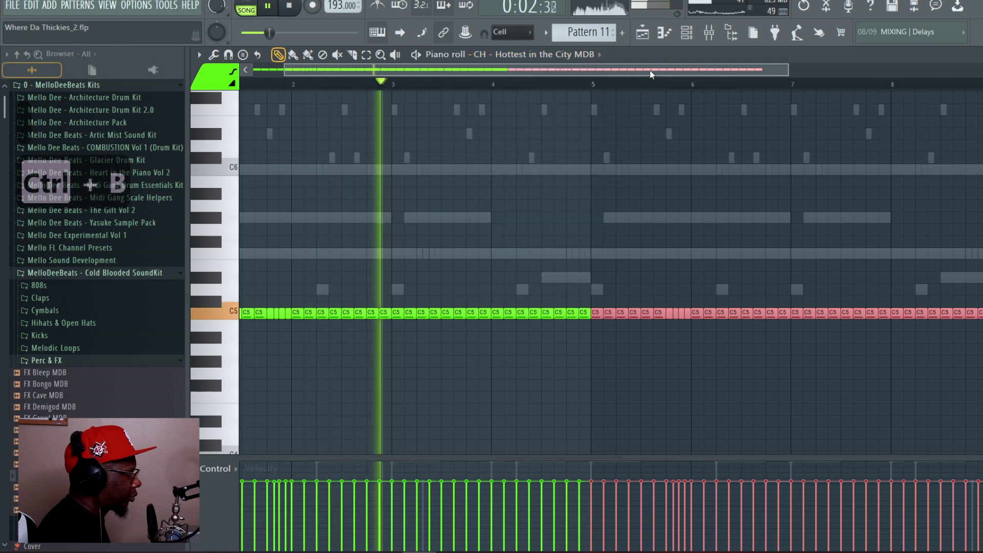
{"action": "left_click_drag", "start_coordinate": [651, 72], "coordinate": [617, 70]}
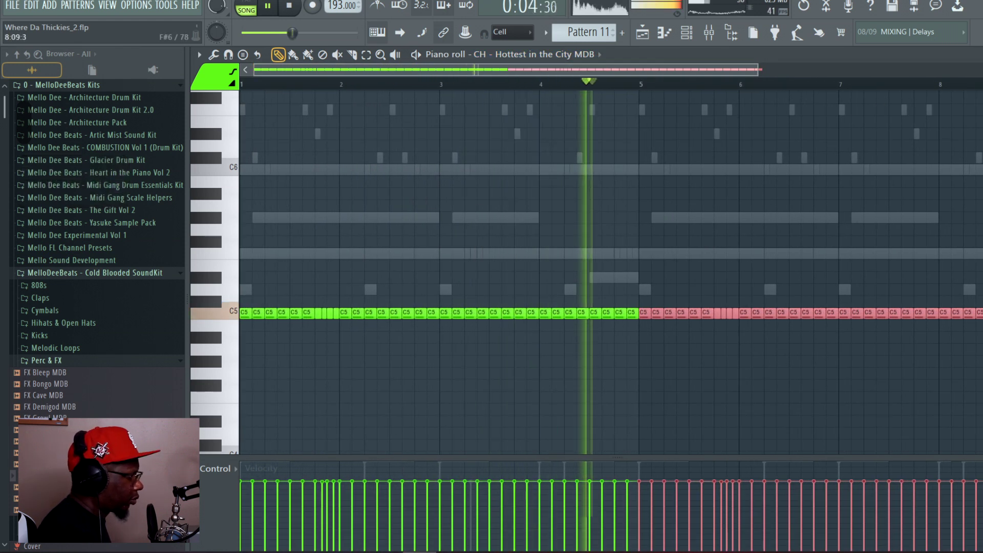
{"action": "key", "text": "space"}
{"action": "key", "text": "Escape"}
- Place a snare note at step 9 of bar 1 in the Roller Snare 1 part, trying C5 and C#5
{"action": "right_click", "coordinate": [378, 317]}
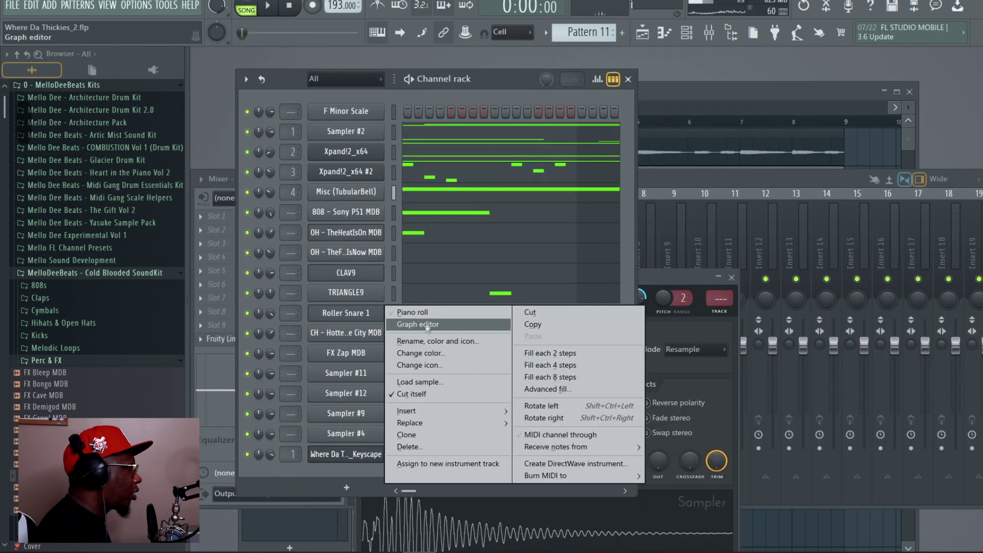
{"action": "left_click", "coordinate": [416, 313]}
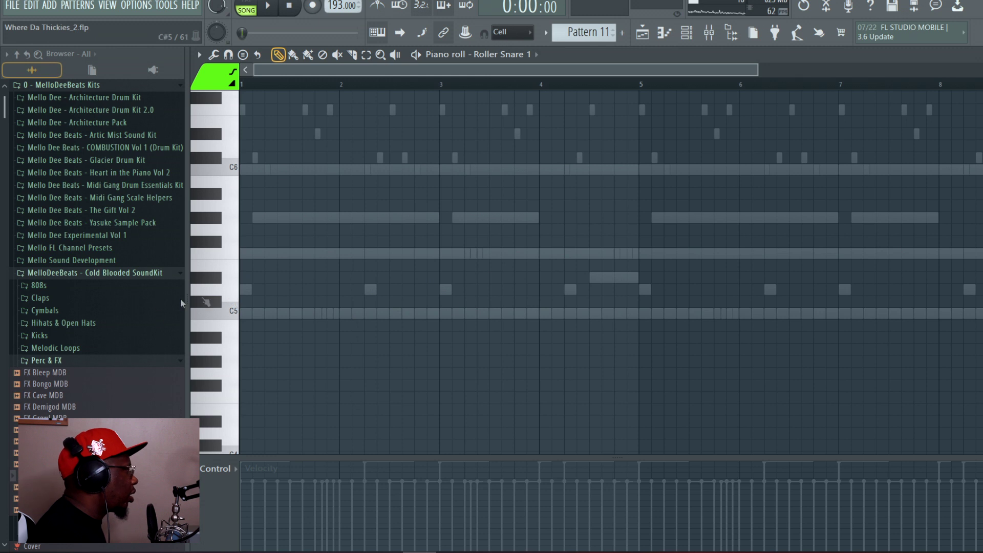
{"action": "left_click", "coordinate": [295, 312]}
{"action": "right_click", "coordinate": [296, 313]}
{"action": "left_click_drag", "start_coordinate": [292, 278], "coordinate": [297, 304]}
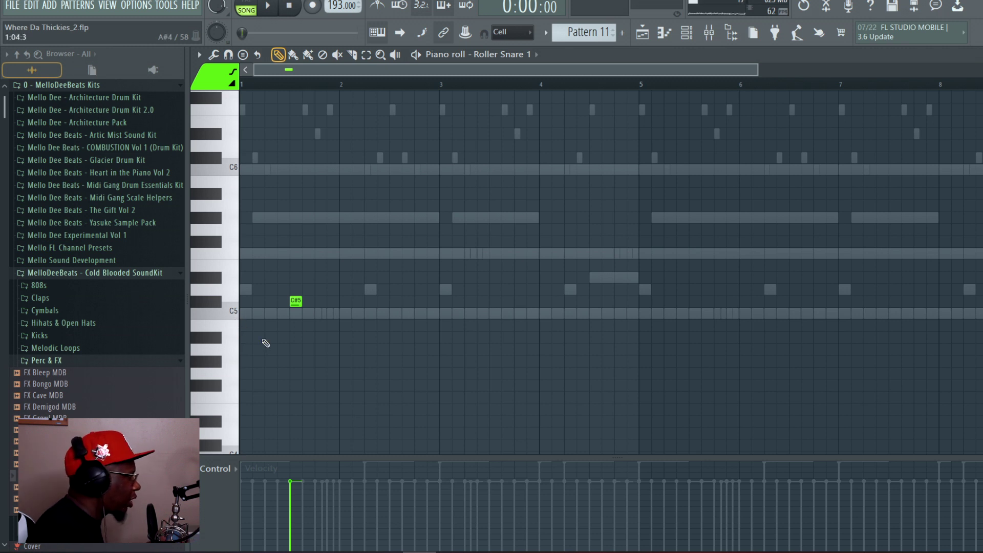
{"action": "left_click", "coordinate": [295, 301]}
{"action": "right_click", "coordinate": [295, 299]}
{"action": "left_click", "coordinate": [293, 298]}
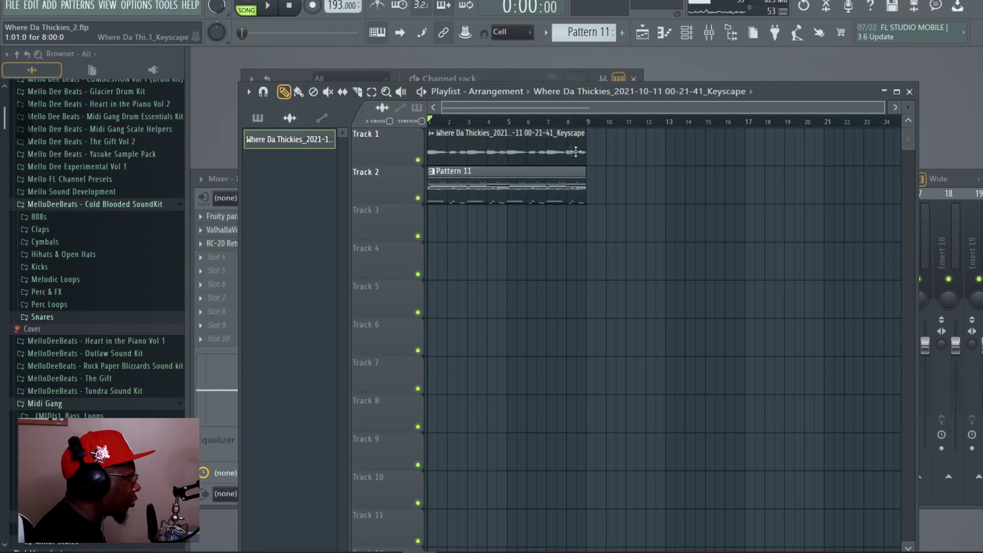
- Add a second Keyscape audio clip after the first and move the 808 notes from Pattern 11 into Pattern 10
{"action": "left_click", "coordinate": [619, 149]}
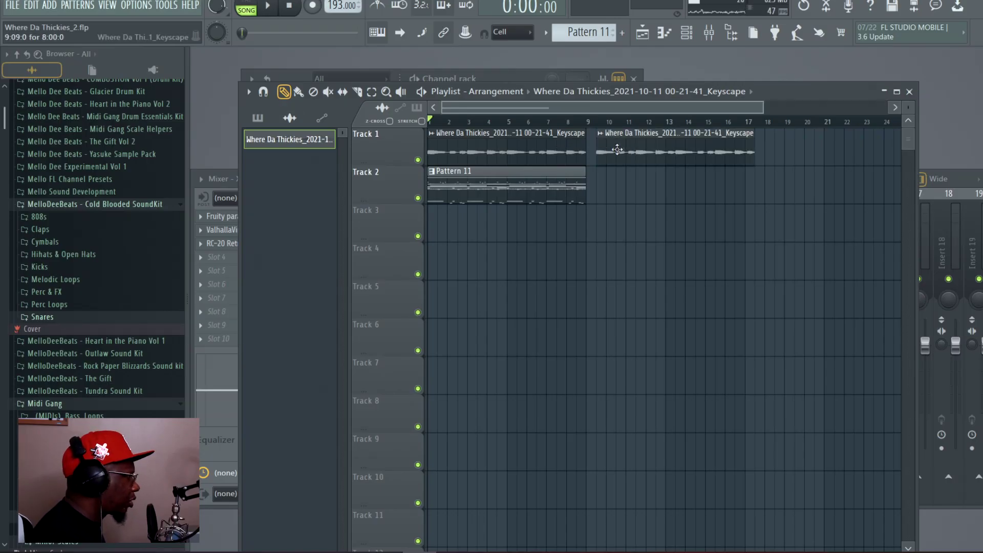
{"action": "key", "text": "ctrl+x"}
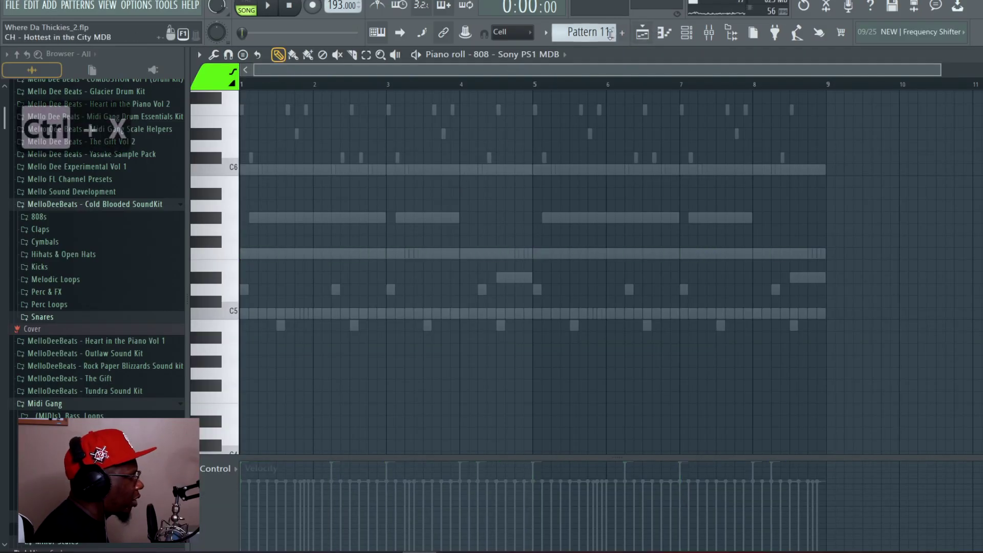
{"action": "left_click_drag", "start_coordinate": [613, 34], "coordinate": [613, 43]}
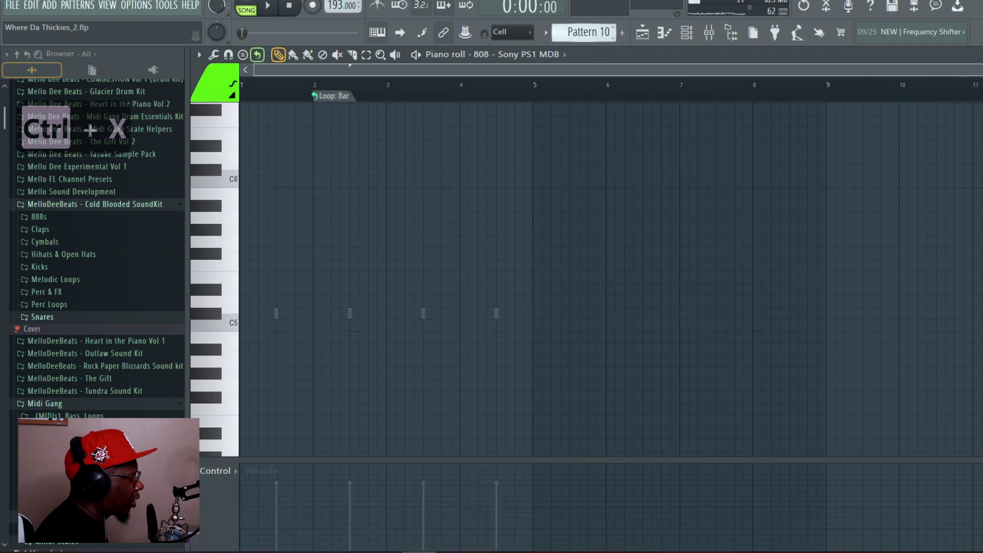
{"action": "key", "text": "ctrl+v"}
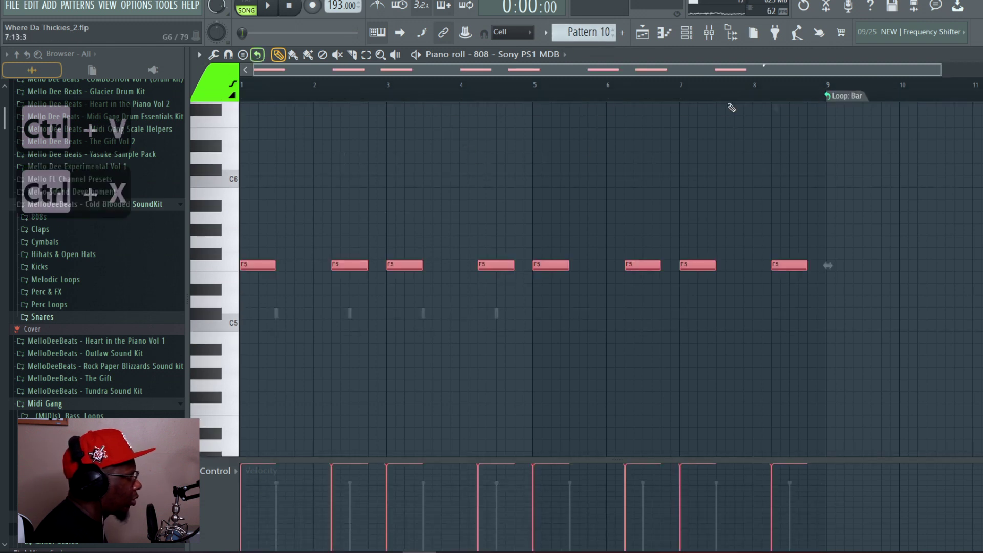
{"action": "left_click", "coordinate": [258, 55]}
{"action": "left_click", "coordinate": [982, 54]}
- Place a Pattern 9 clip at bar 9 on track 4 of the playlist
{"action": "left_click_drag", "start_coordinate": [664, 123], "coordinate": [576, 124]}
{"action": "scroll", "coordinate": [579, 30], "scroll_direction": "up", "scroll_amount": 1}
{"action": "left_click", "coordinate": [604, 247]}
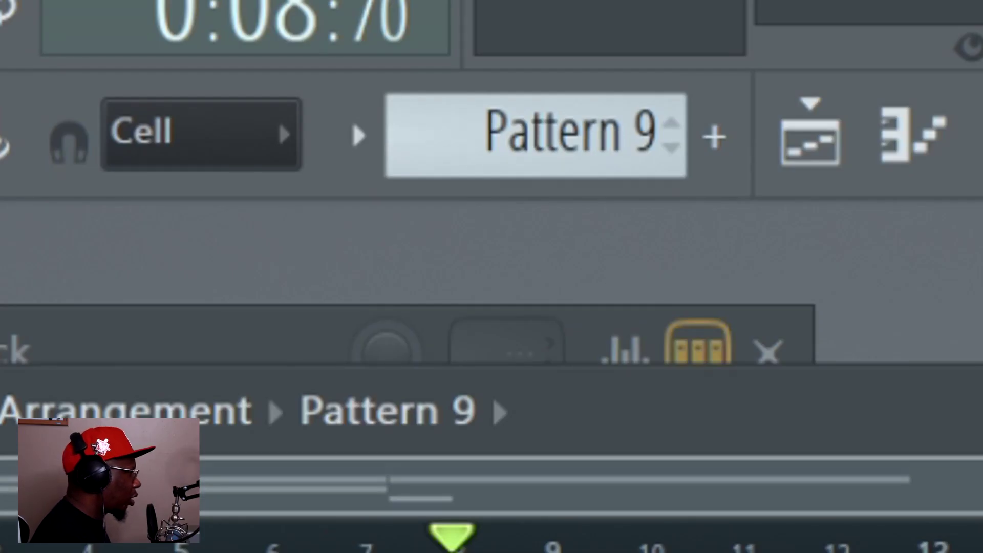
- Paste the 808 notes into Pattern 9 and rework them into a busier four-bar F5 line ending on C#5
{"action": "right_click", "coordinate": [482, 198]}
{"action": "left_click", "coordinate": [509, 200]}
{"action": "key", "text": "ctrl+v"}
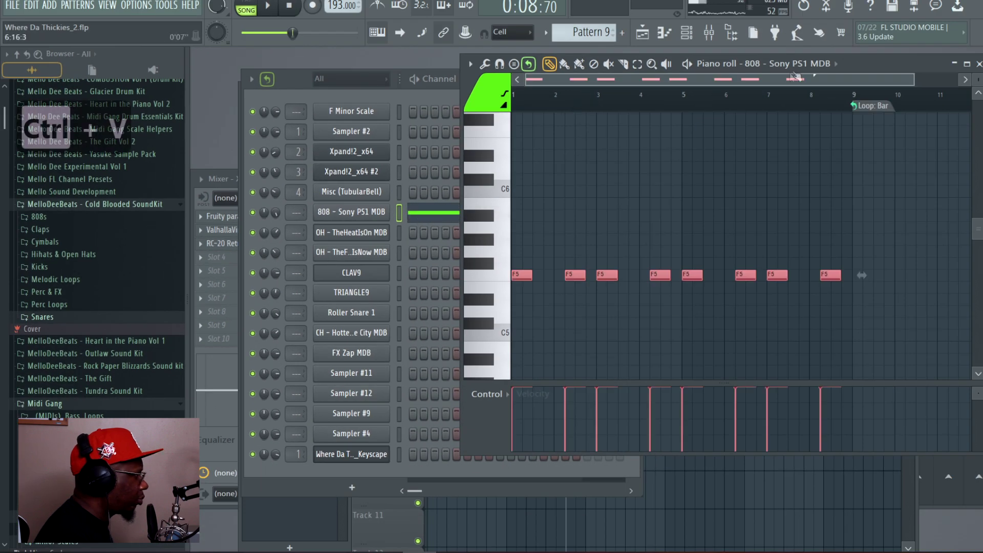
{"action": "double_click", "coordinate": [889, 67]}
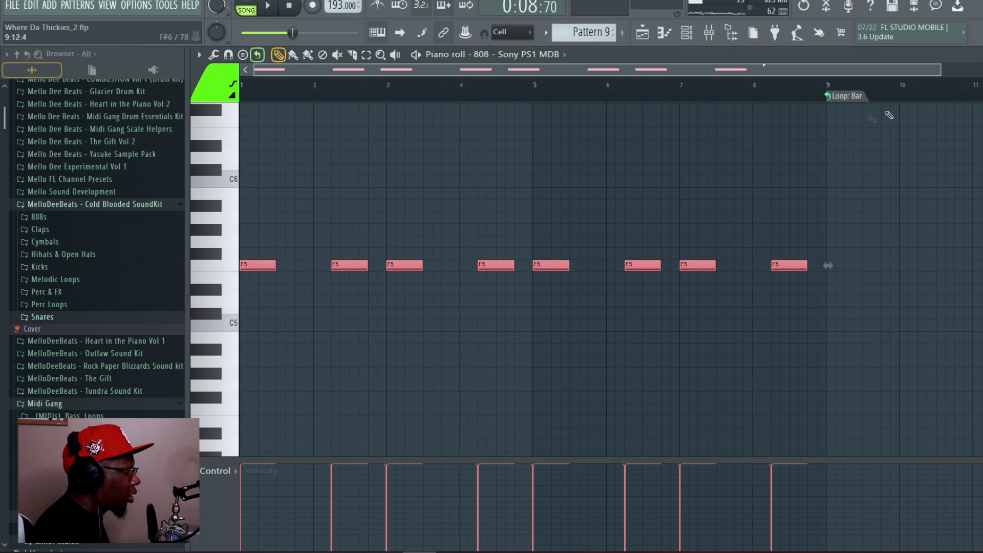
{"action": "left_click_drag", "start_coordinate": [940, 74], "coordinate": [576, 67]}
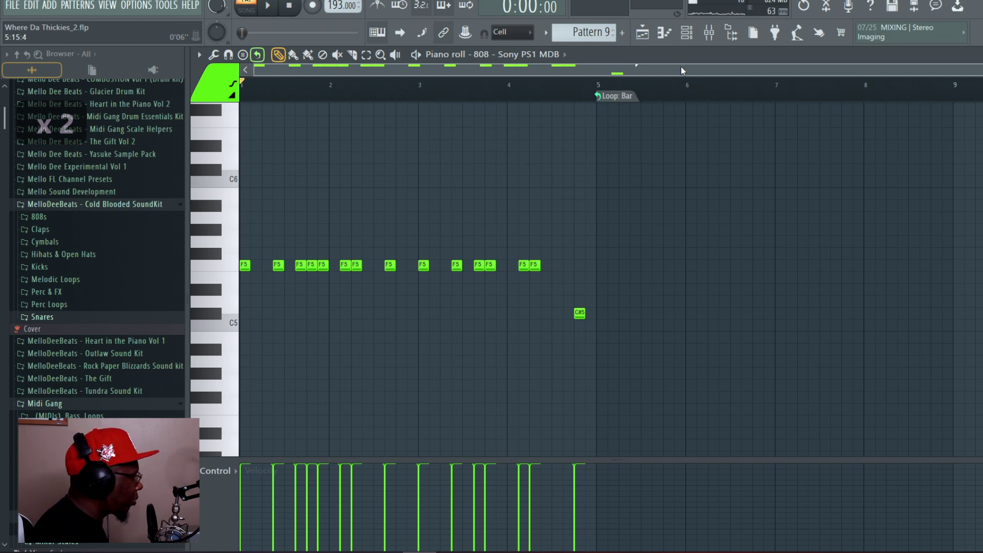
- Repeat Pattern 9 at bar 13 on track 4 and play the arrangement from bar 1
{"action": "key", "text": "space"}
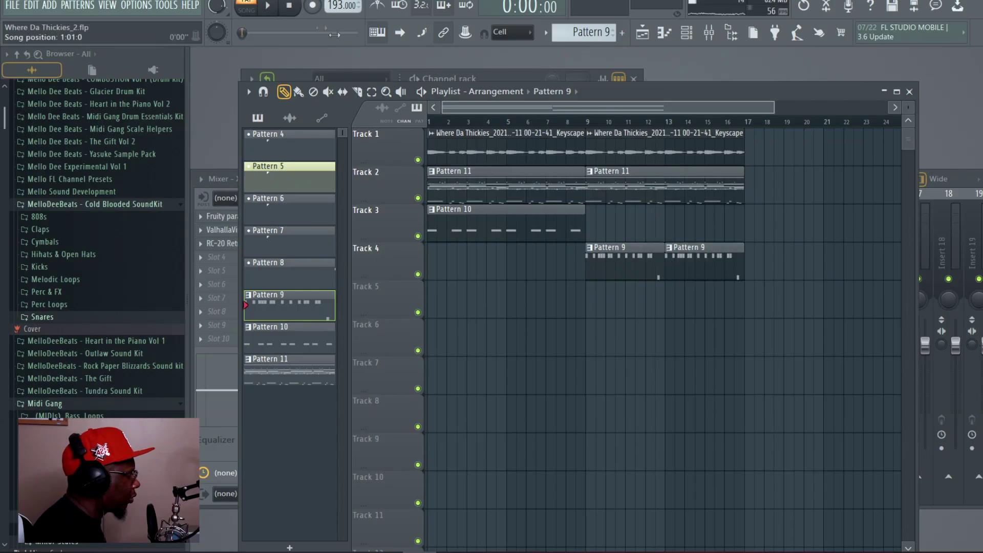
{"action": "key", "text": "space"}
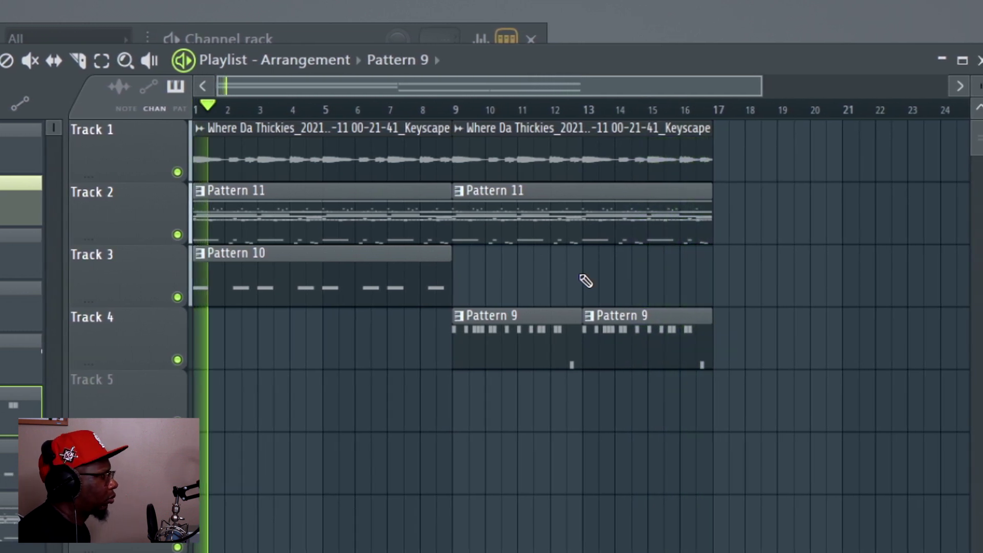
- Stop playback and examine the full range of Keyscape melody and chord notes in an enlarged piano roll
{"action": "key", "text": "space"}
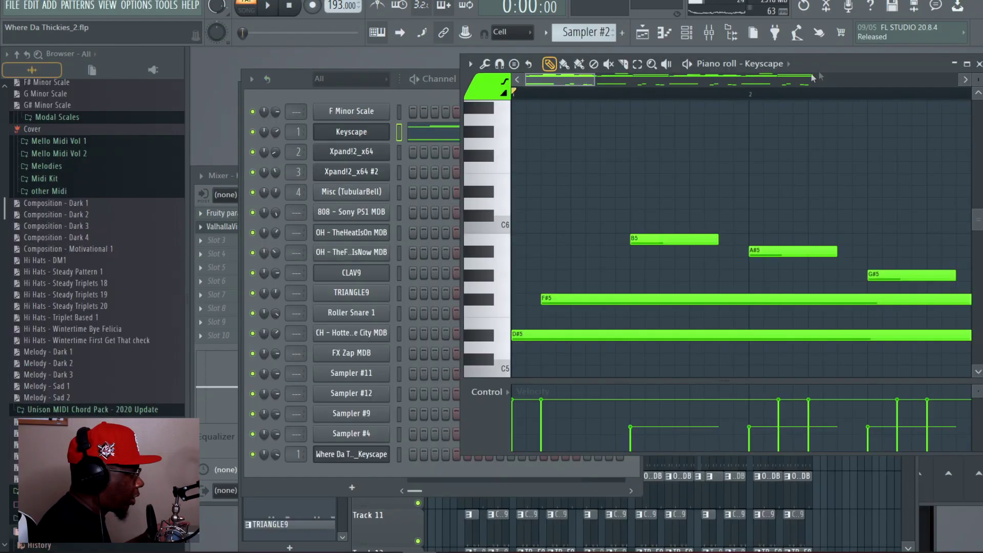
{"action": "double_click", "coordinate": [841, 63]}
{"action": "scroll", "coordinate": [634, 154], "scroll_direction": "down", "scroll_amount": 1}
{"action": "scroll", "coordinate": [635, 154], "scroll_direction": "down", "scroll_amount": 1}
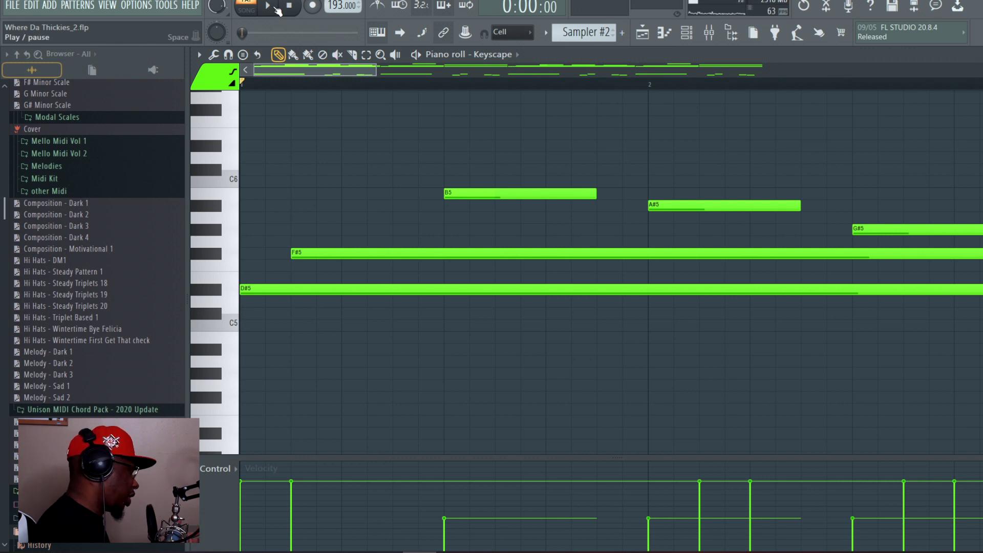
{"action": "left_click_drag", "start_coordinate": [982, 97], "coordinate": [982, 85]}
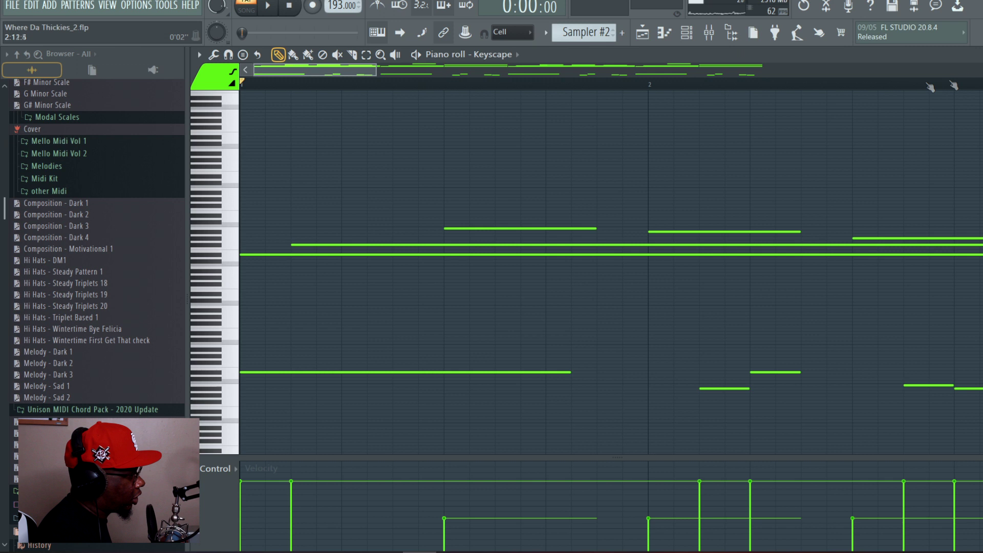
{"action": "left_click_drag", "start_coordinate": [982, 84], "coordinate": [982, 72]}
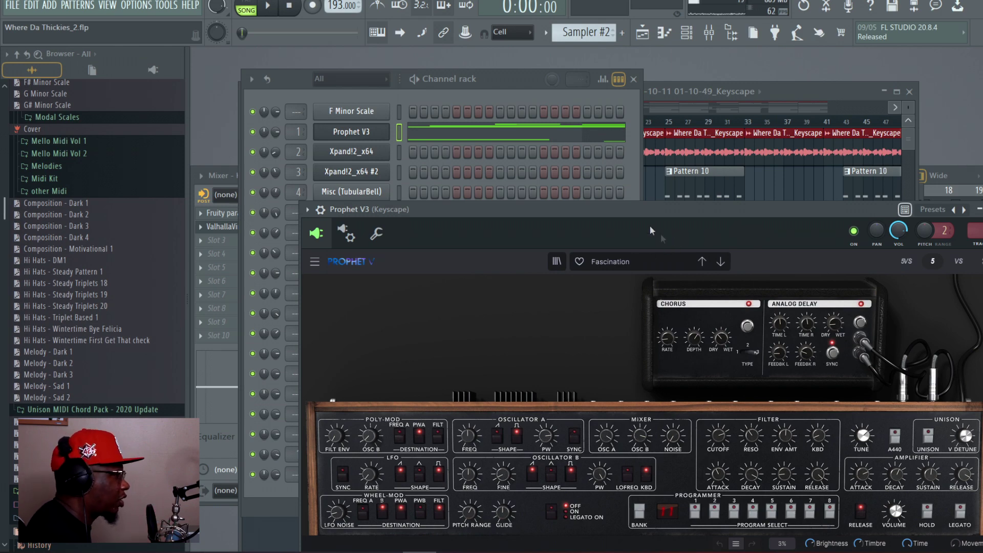
- View the Prophet V3 instrument with the Fascination preset, and audition the full arrangement from bar 7
{"action": "left_click_drag", "start_coordinate": [594, 207], "coordinate": [531, 188]}
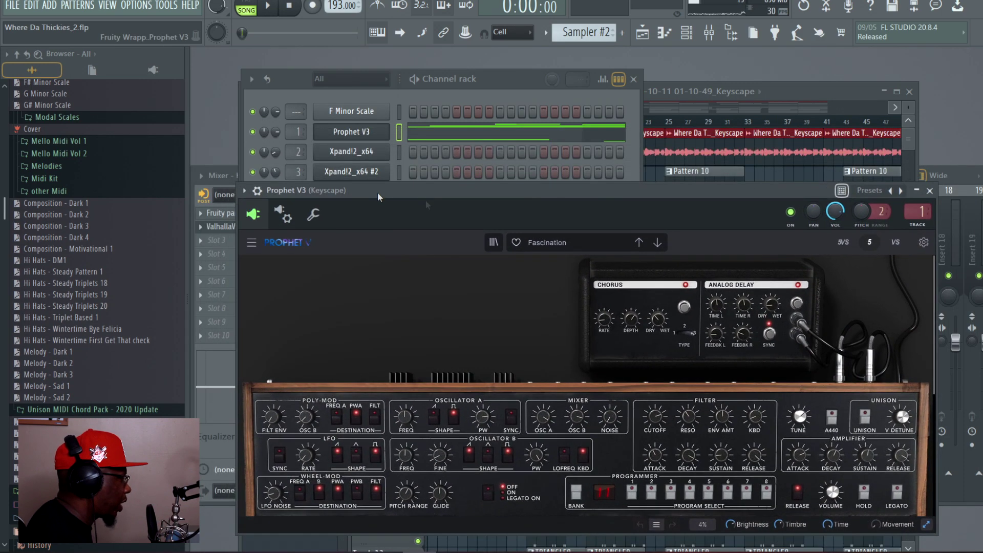
{"action": "key", "text": "F9"}
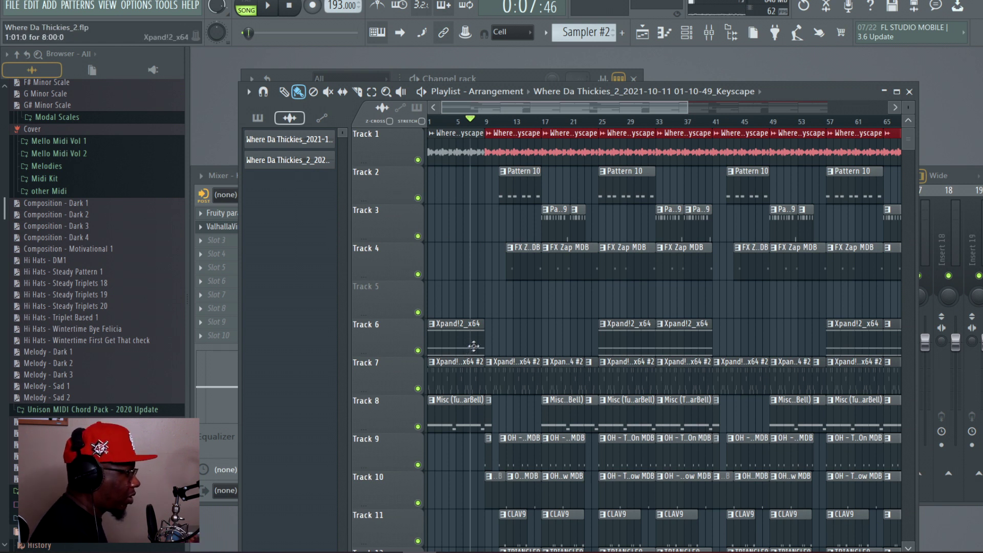
{"action": "left_click", "coordinate": [269, 5]}
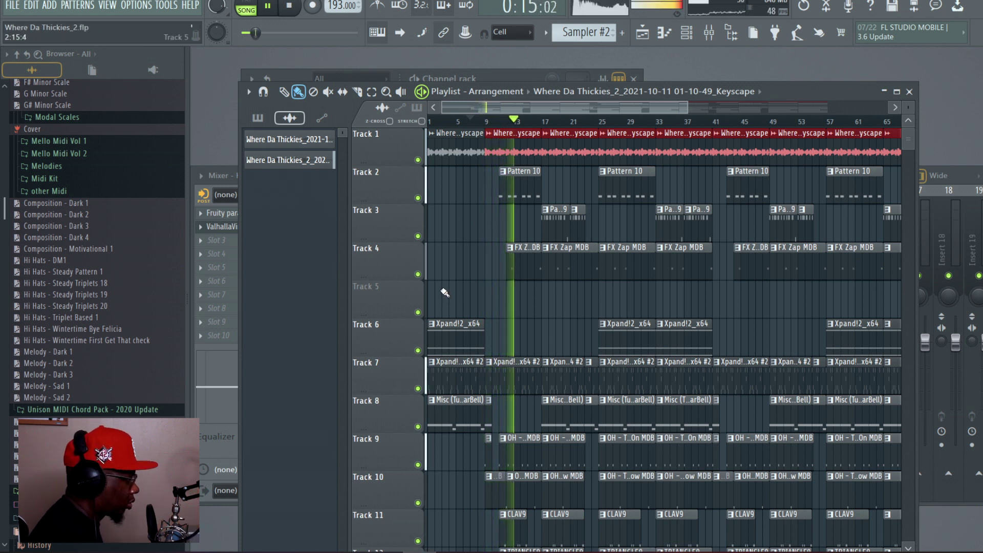
{"action": "key", "text": "space"}
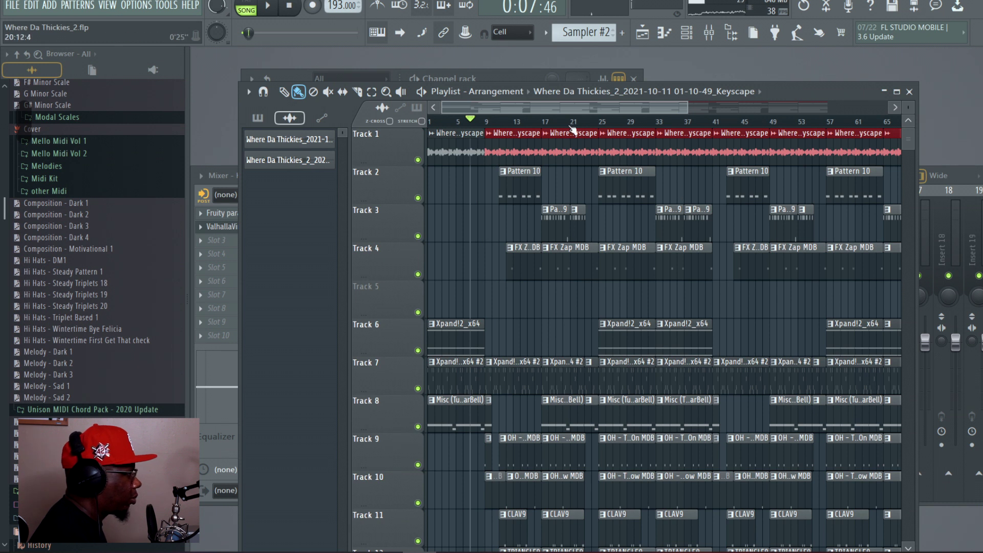
- Audition the arrangement from bar 22 through the transition into the section at bar 25
{"action": "left_click", "coordinate": [584, 123]}
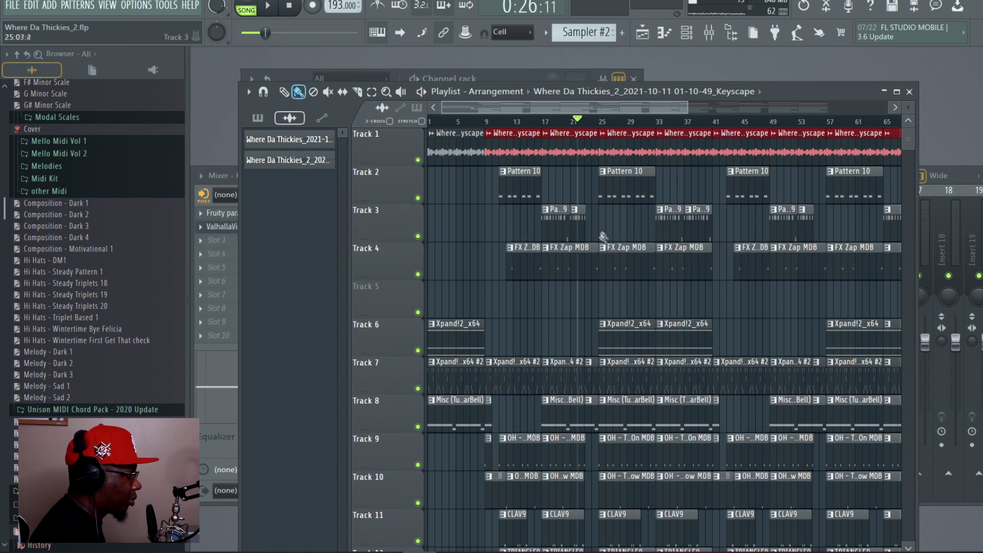
{"action": "key", "text": "space"}
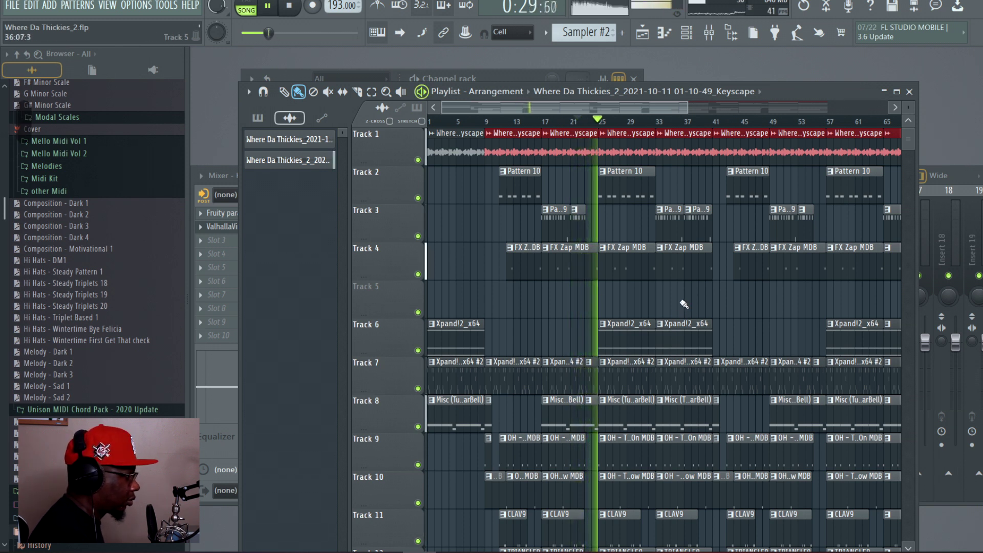
{"action": "key", "text": "space"}
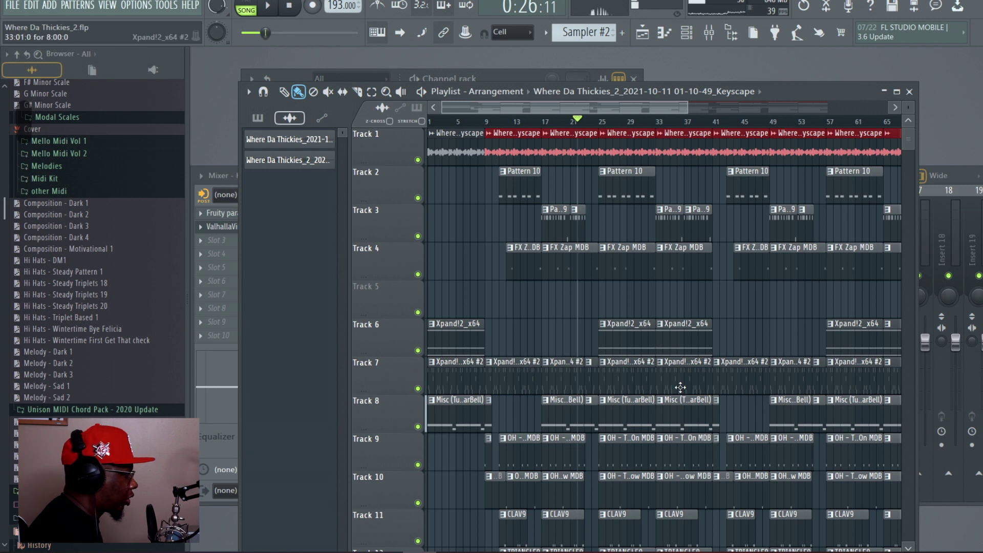